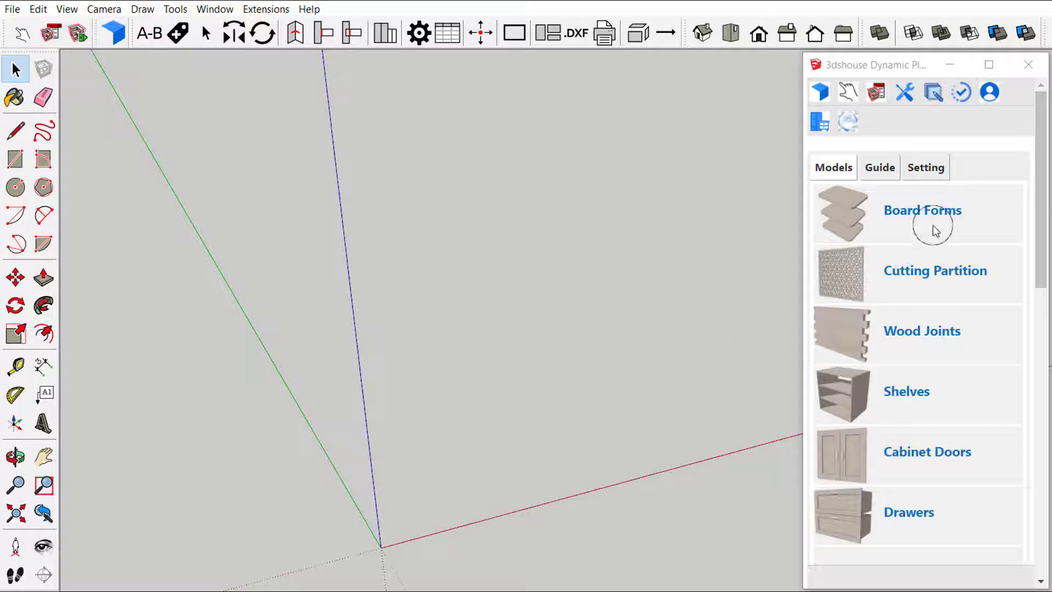
- Insert a curved two-corner board from Board Forms > Curve Boards at the origin
left_click(933, 214)
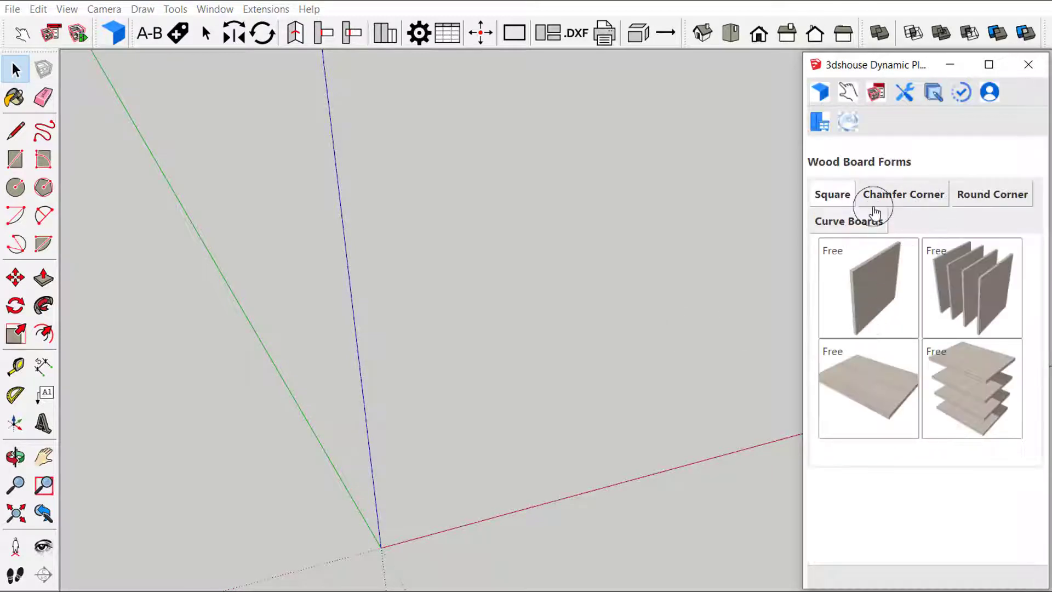
left_click(857, 226)
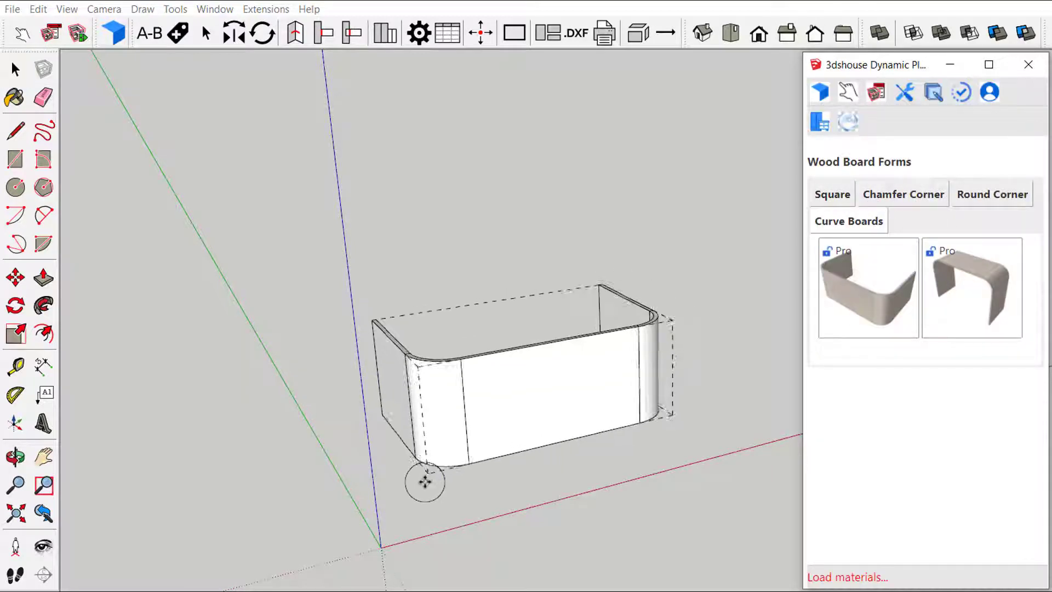
left_click(402, 503)
mouse_move(499, 429)
middle_mouse_down()
mouse_move(500, 451)
mouse_move(594, 369)
mouse_move(607, 423)
middle_mouse_up()
- Scale the curved board longer along the red axis from both ends
key("s")
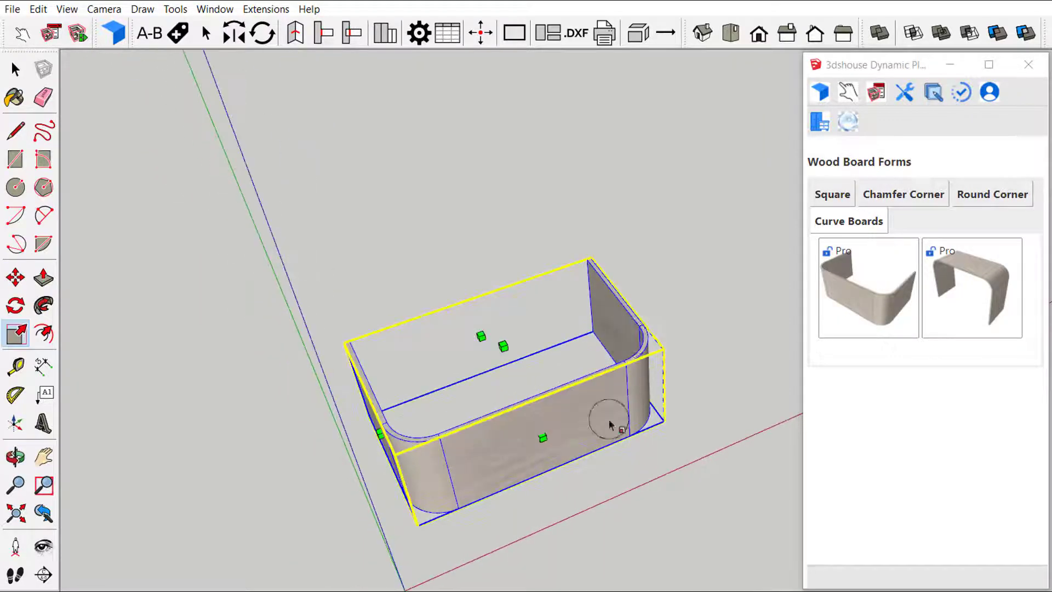
left_click_drag(630, 333, 723, 266)
left_click(636, 329)
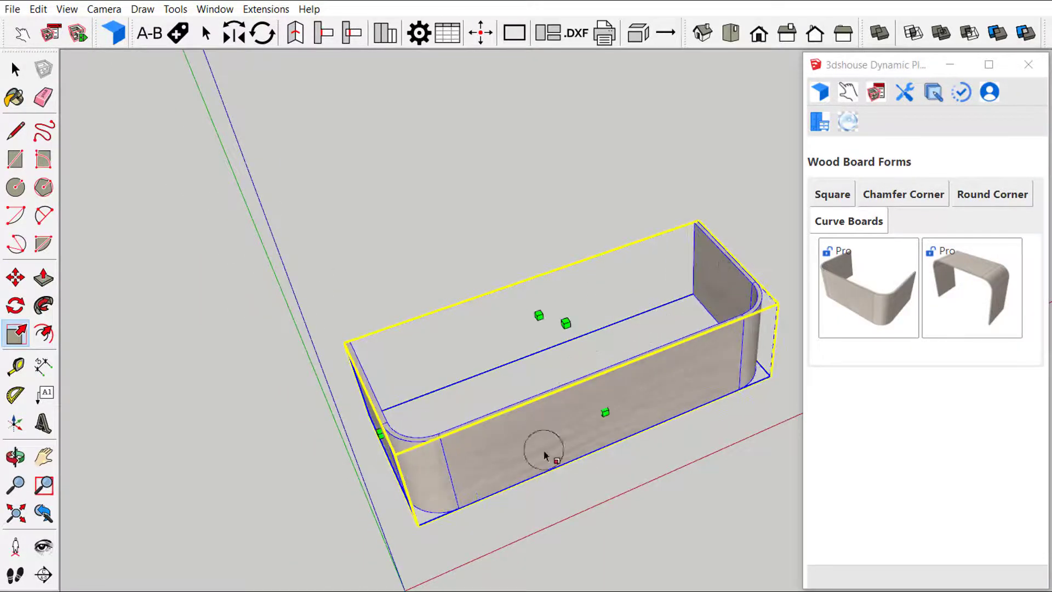
middle_click_drag(540, 446, 447, 451)
left_click_drag(388, 442, 249, 476)
left_click(251, 475)
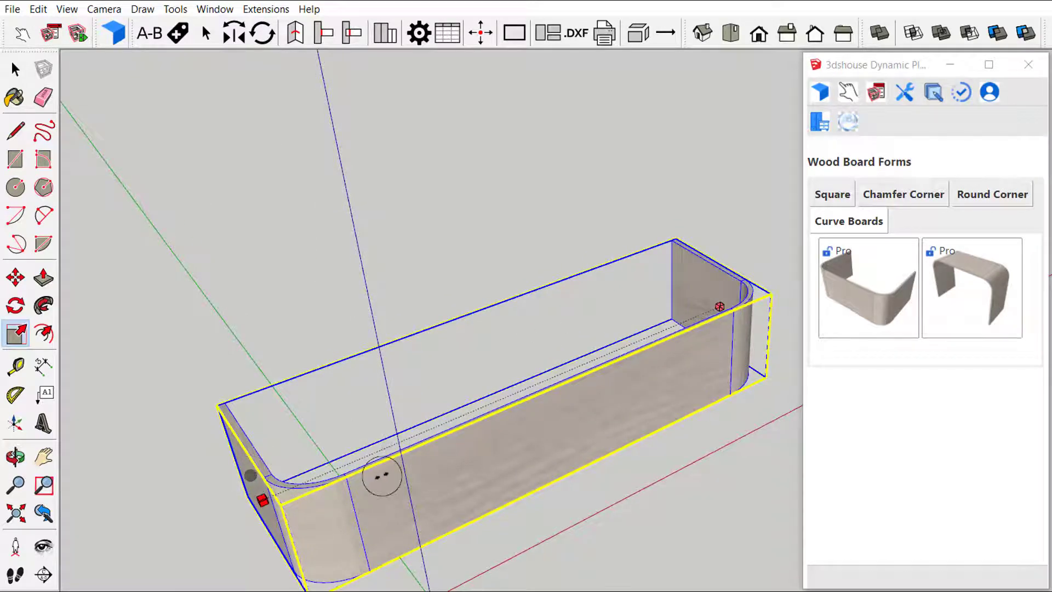
- Scale the board taller and orbit around the enlarged U-shaped panel
left_click_drag(521, 343, 503, 205)
left_click(504, 205)
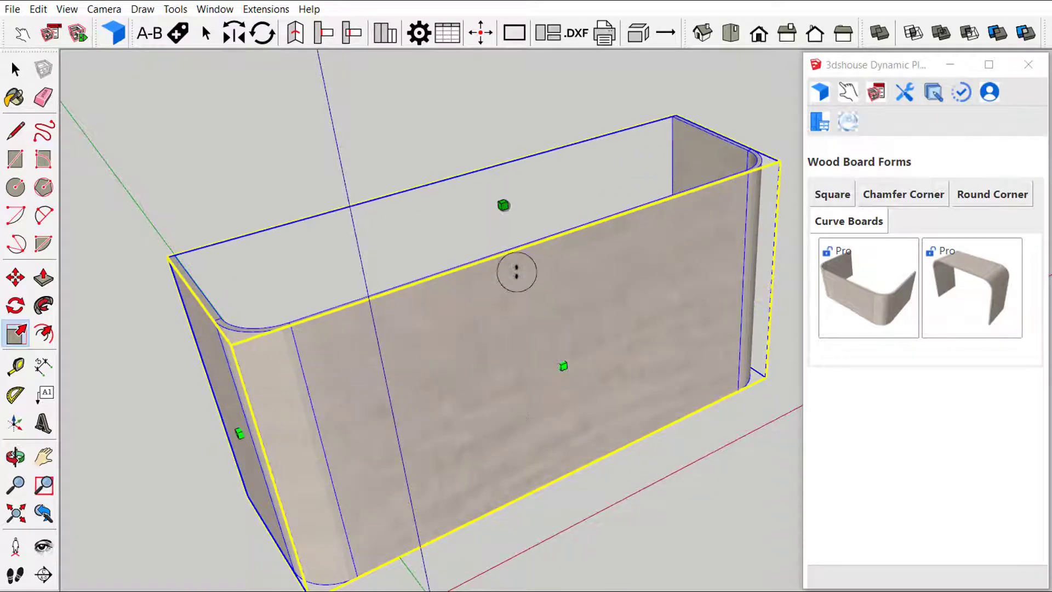
middle_click_drag(514, 270, 531, 371)
mouse_move(418, 282)
middle_mouse_down()
mouse_move(500, 333)
mouse_move(484, 235)
middle_mouse_up()
mouse_move(394, 370)
middle_mouse_down()
mouse_move(557, 404)
mouse_move(469, 418)
mouse_move(612, 362)
mouse_move(646, 403)
mouse_move(618, 348)
middle_mouse_up()
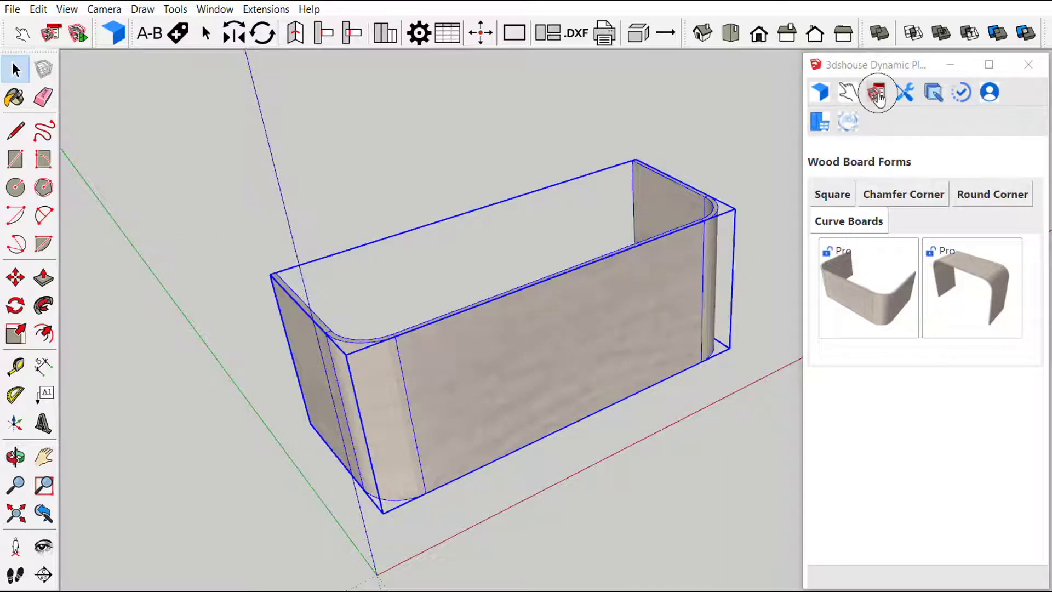
- Show the board's Component Options window and turn off View > Axes
left_click(877, 94)
left_click_drag(840, 115, 130, 80)
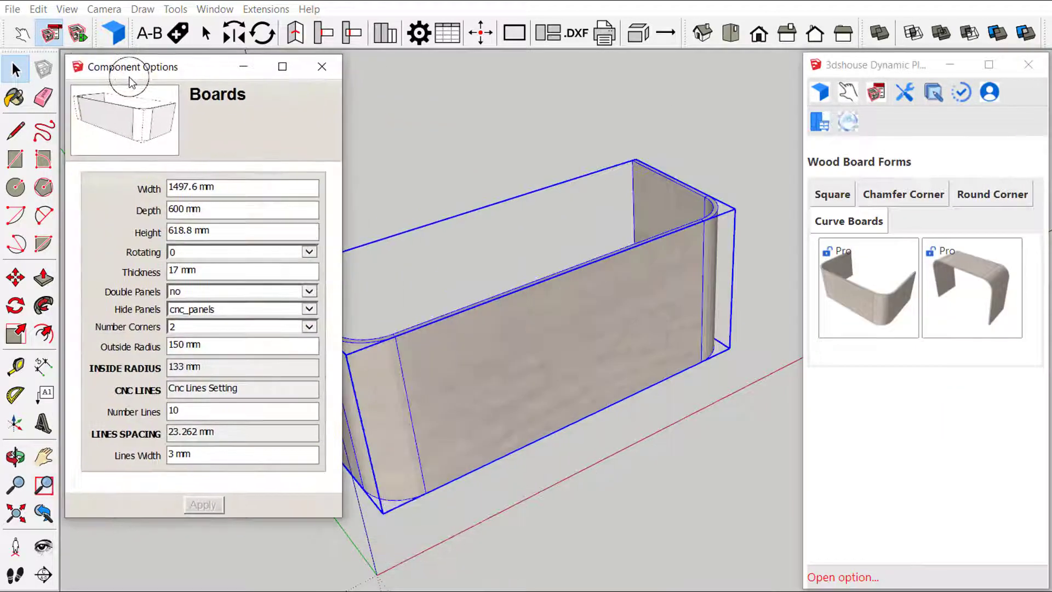
middle_click_drag(469, 341, 545, 328)
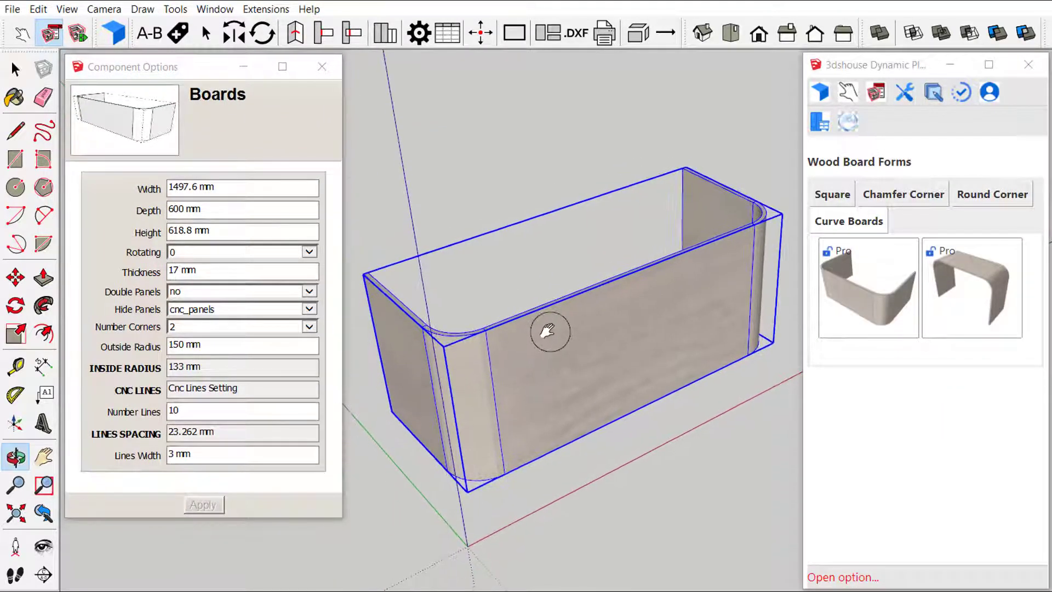
left_click(66, 10)
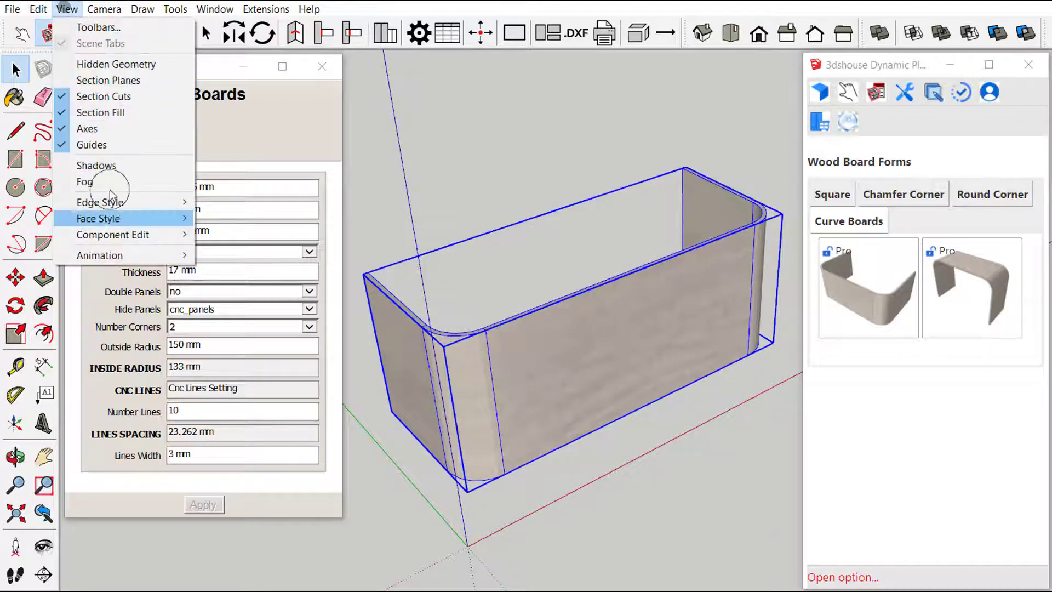
left_click(104, 123)
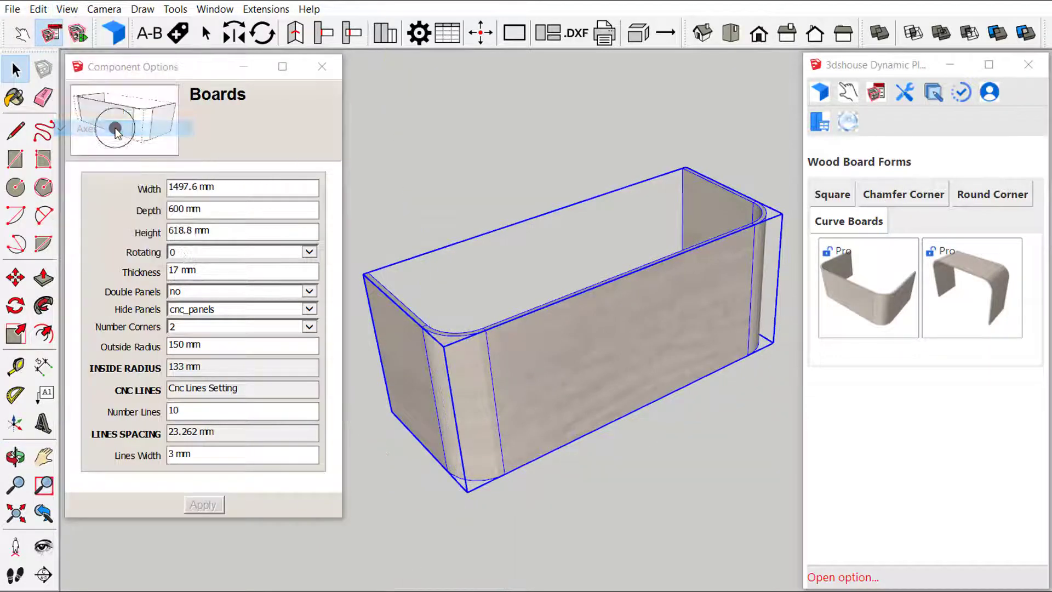
- Resize the board to 1200 mm wide and 400 mm high
double_click(198, 187)
type("1200")
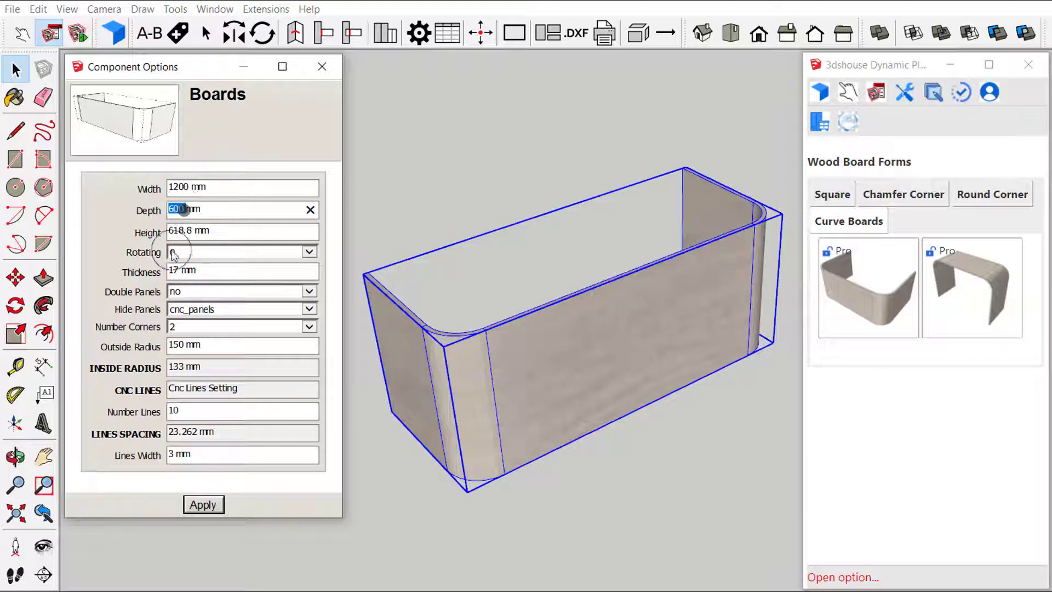
double_click(189, 229)
type("400")
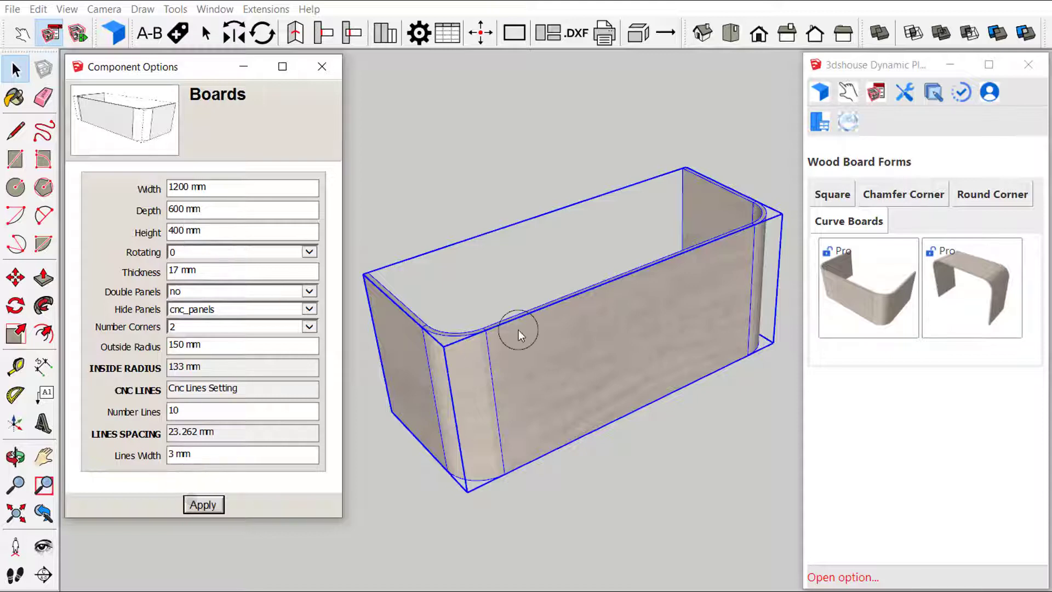
key("Return")
middle_click_drag(519, 330, 537, 351)
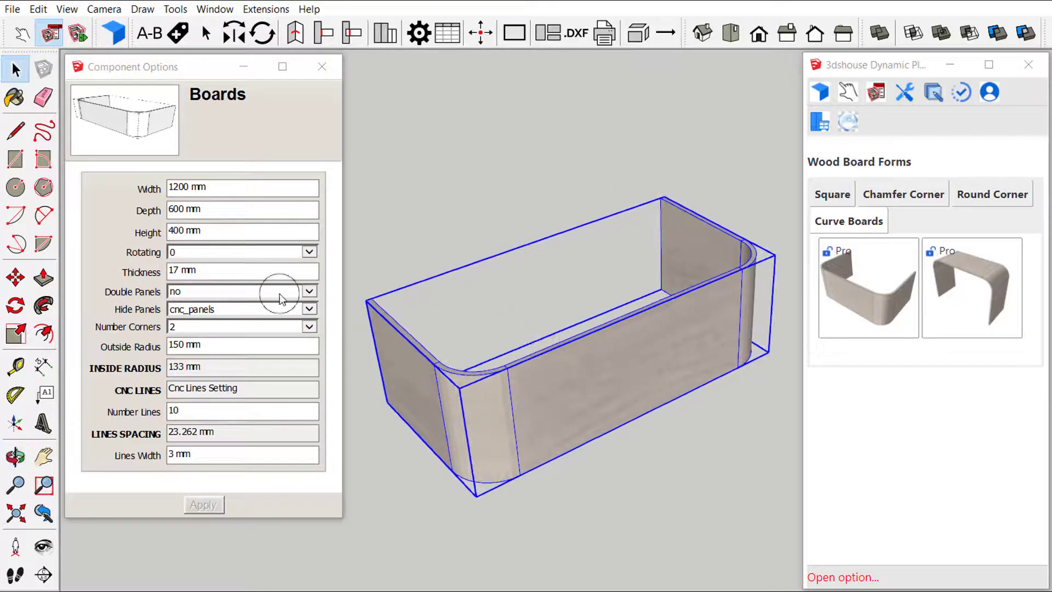
left_click(241, 270)
left_click(186, 271)
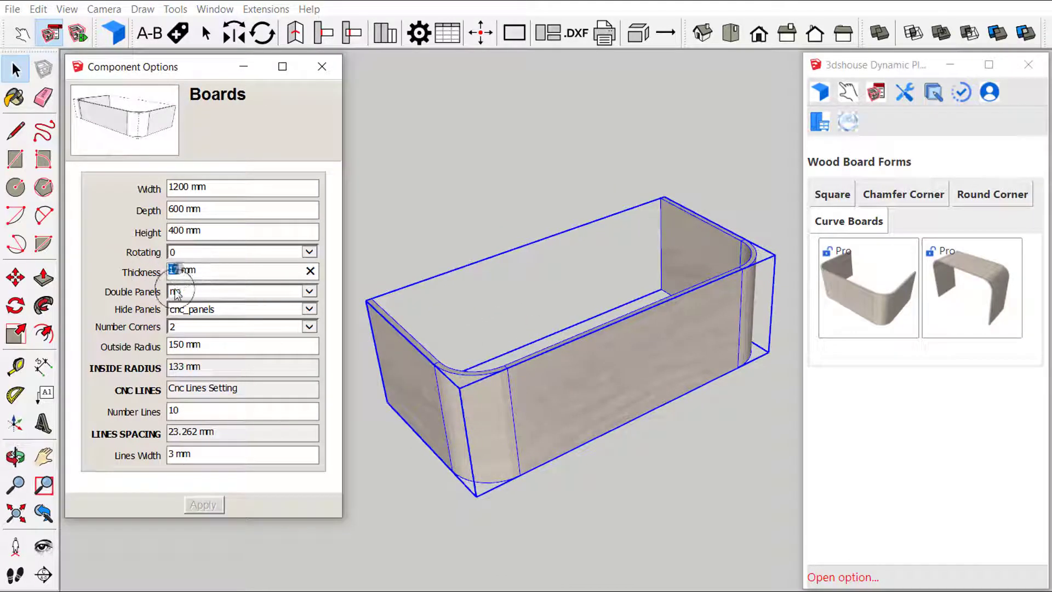
type("25")
left_click(200, 499)
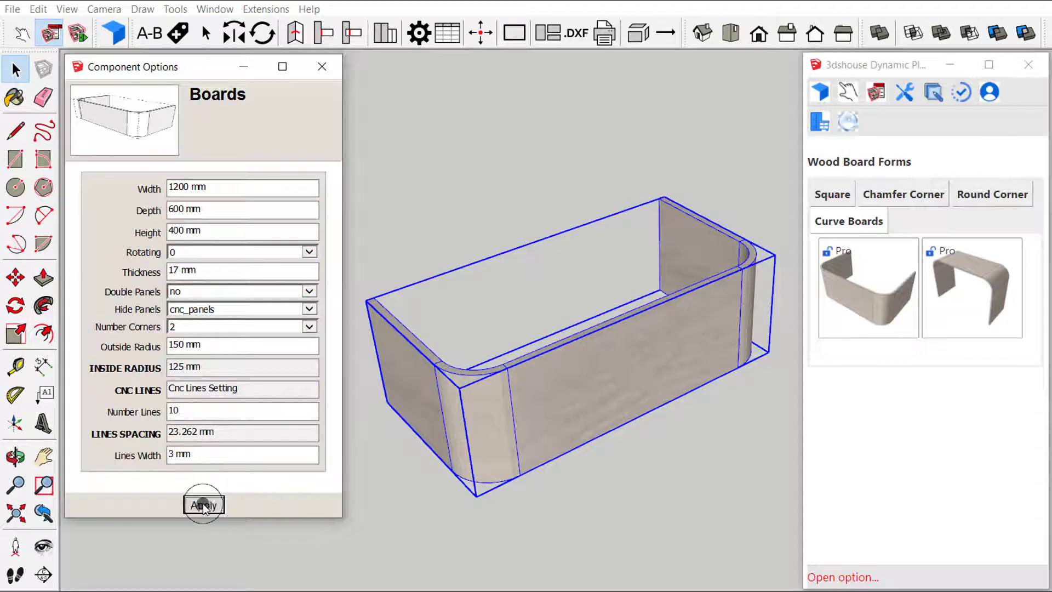
left_click(222, 297)
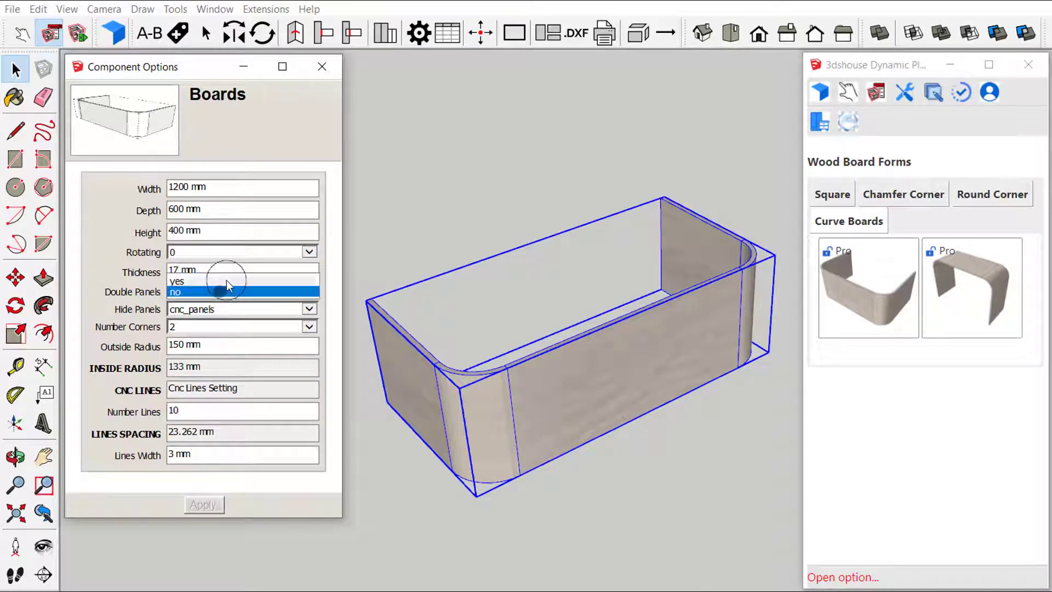
left_click(212, 502)
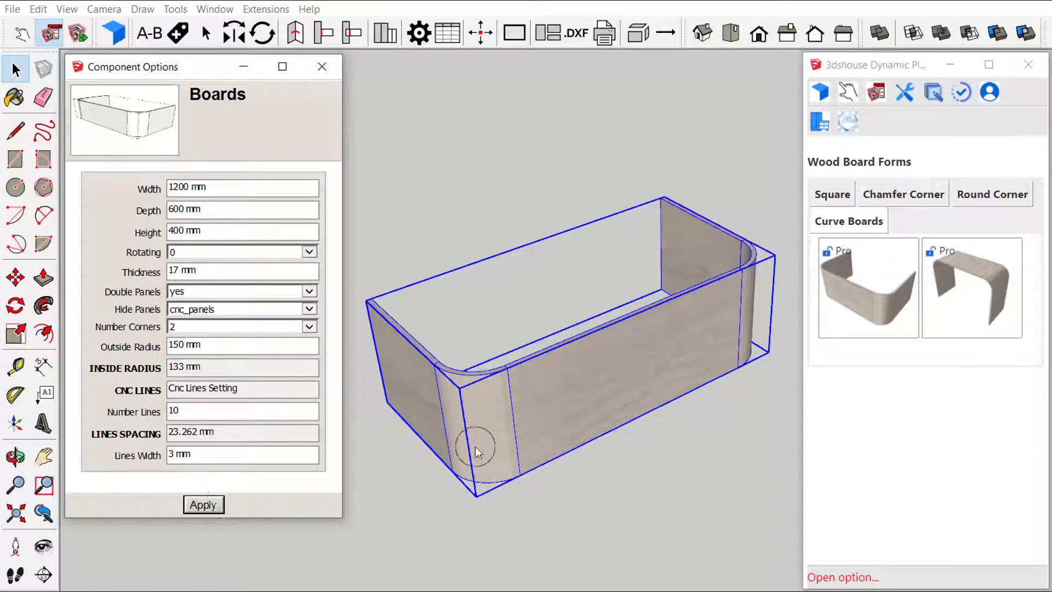
mouse_move(673, 305)
middle_mouse_down()
mouse_move(620, 439)
mouse_move(636, 423)
mouse_move(639, 371)
middle_mouse_up()
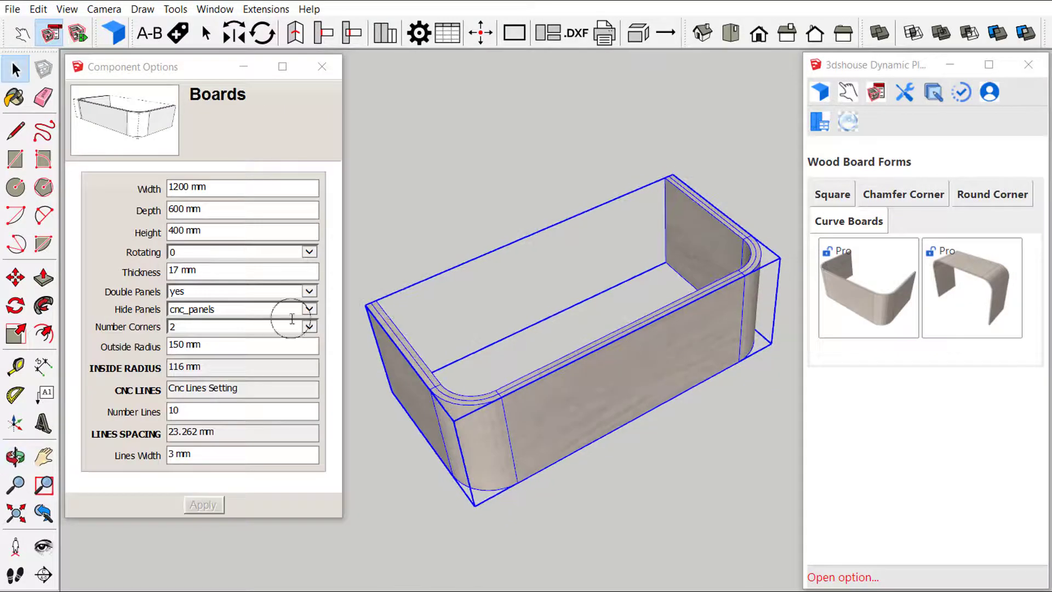
left_click(200, 292)
left_click(198, 311)
left_click(207, 504)
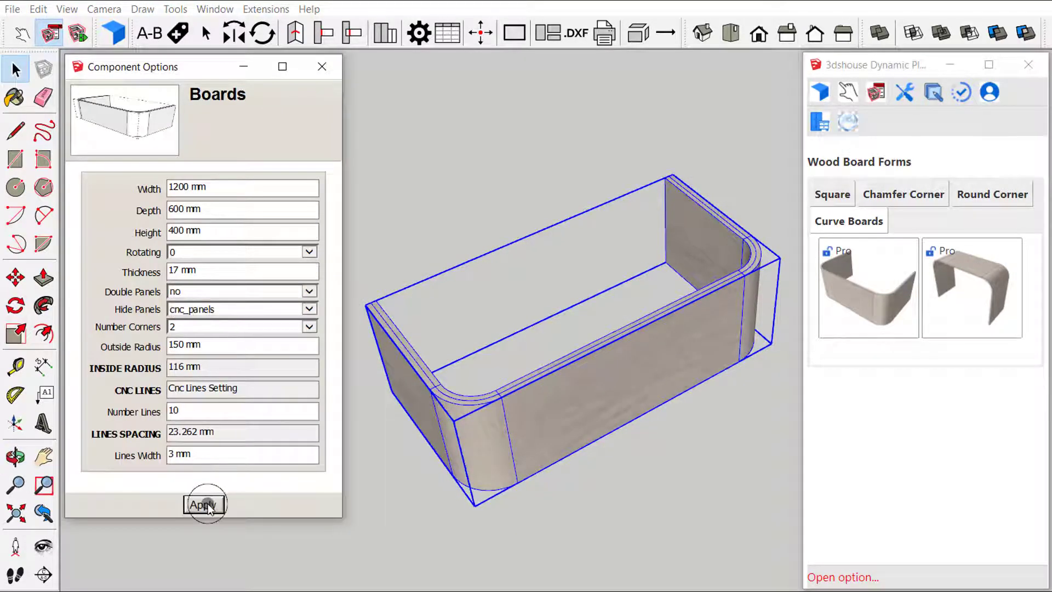
- Set Hide Panels to render_panels and inspect the flattened grooved panel
left_click(190, 312)
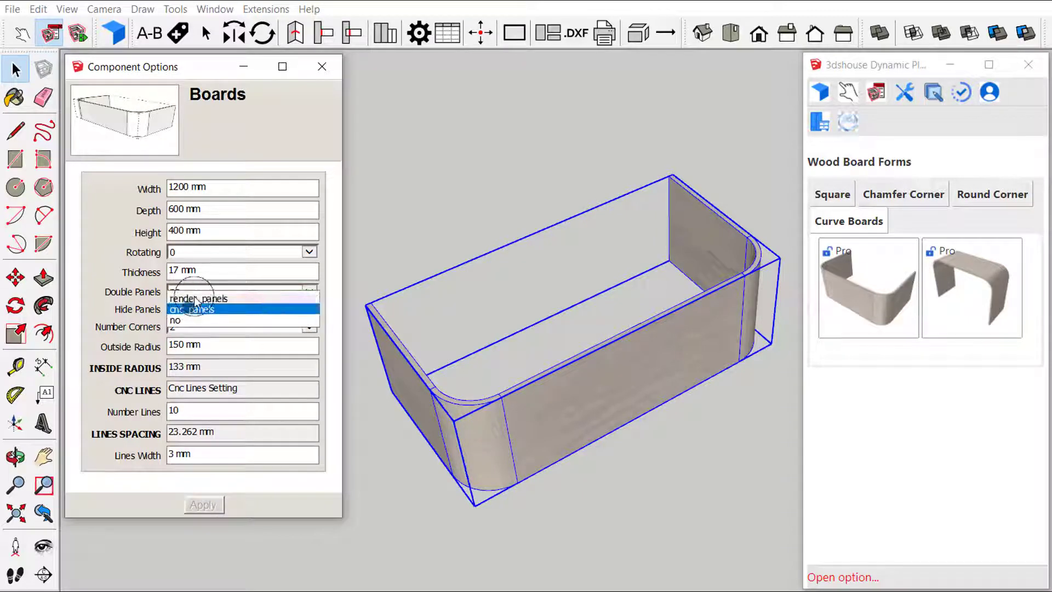
left_click(207, 504)
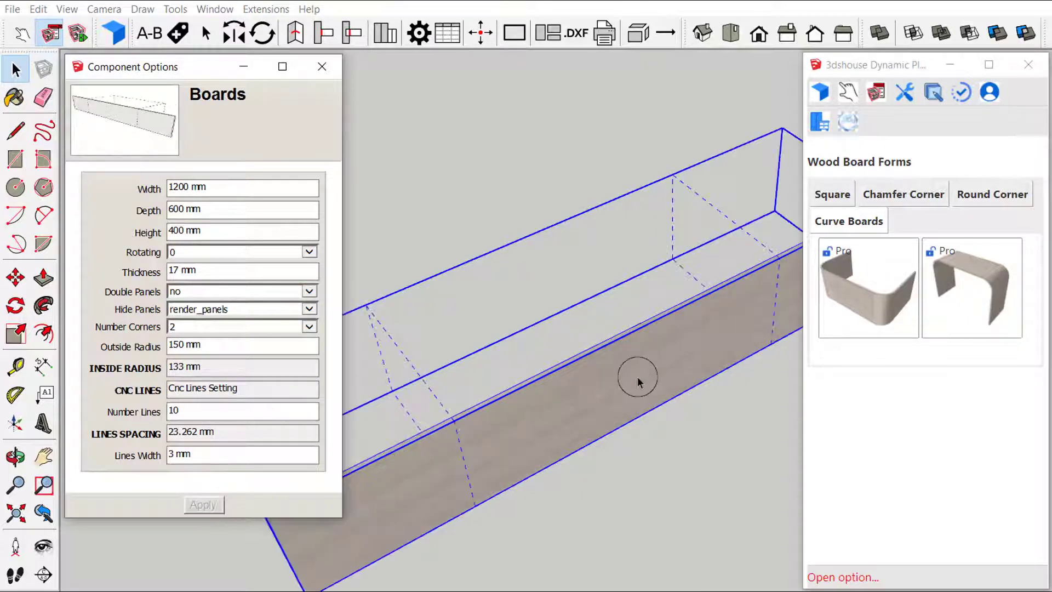
mouse_move(554, 263)
middle_mouse_down()
mouse_move(616, 325)
mouse_move(655, 393)
middle_mouse_up()
left_click(647, 312)
mouse_move(647, 312)
middle_mouse_down()
mouse_move(664, 330)
mouse_move(615, 349)
mouse_move(639, 352)
middle_mouse_up()
left_click(662, 332)
- Switch Hide Panels to cnc_panels and apply to restore the curved board
left_click_drag(343, 329, 301, 334)
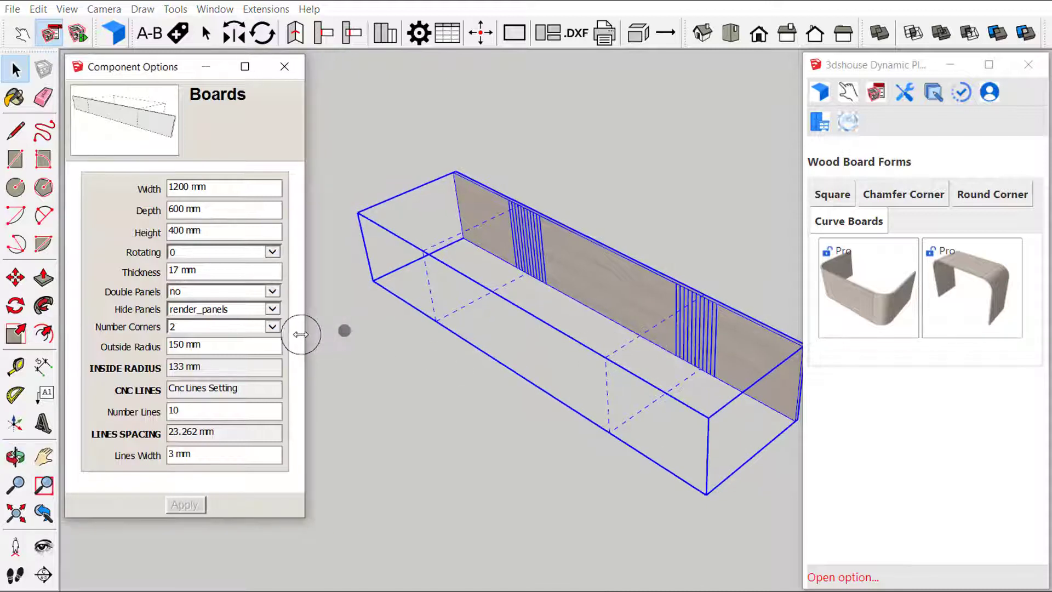
middle_click_drag(609, 347, 548, 317)
left_click(213, 309)
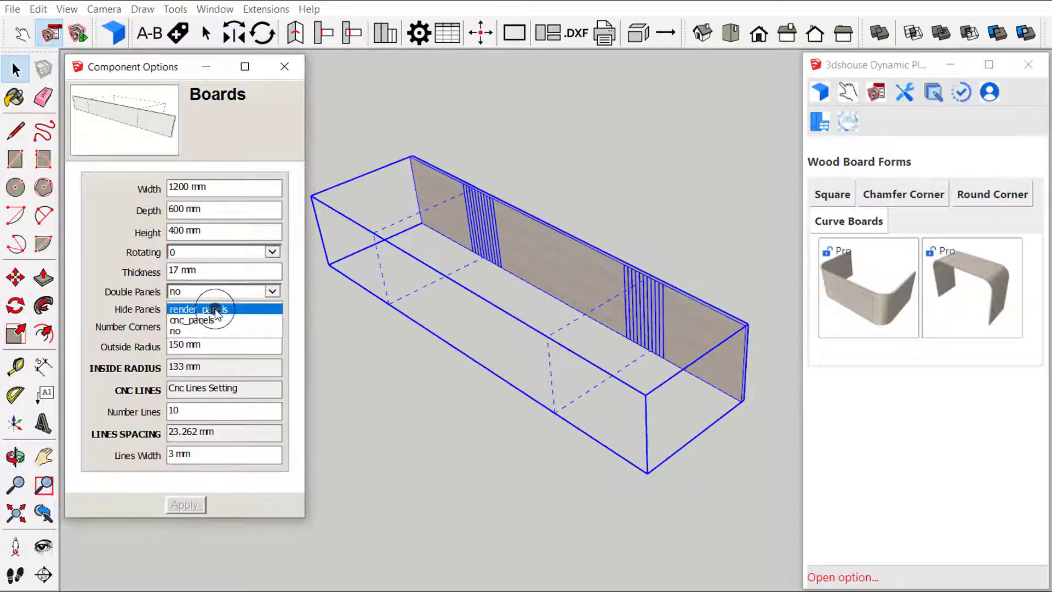
left_click(205, 324)
left_click(184, 504)
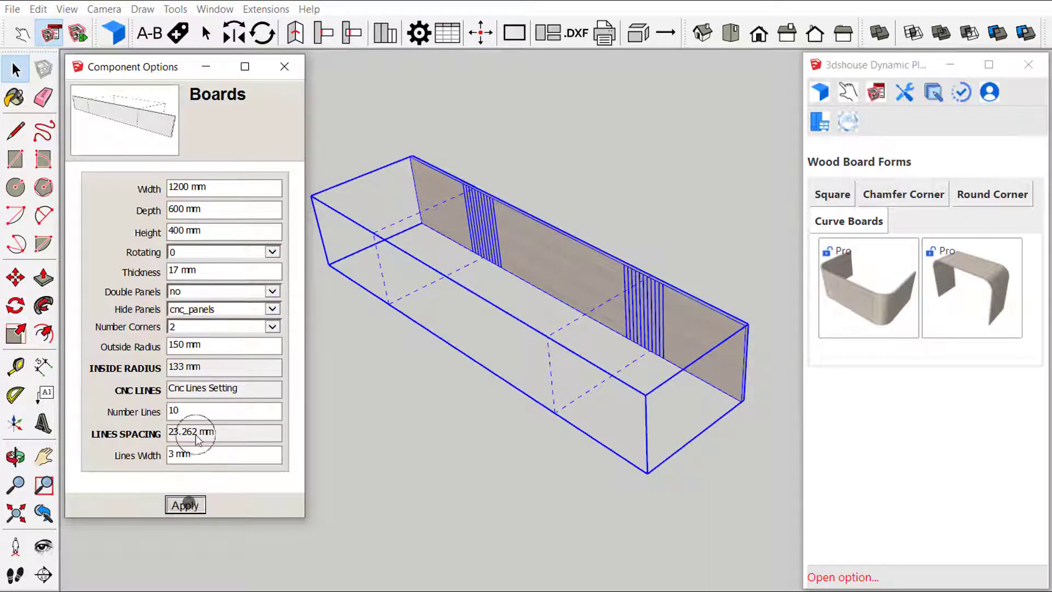
- Set Hide Panels to no so curved and flat boards both show
left_click(186, 310)
left_click(181, 334)
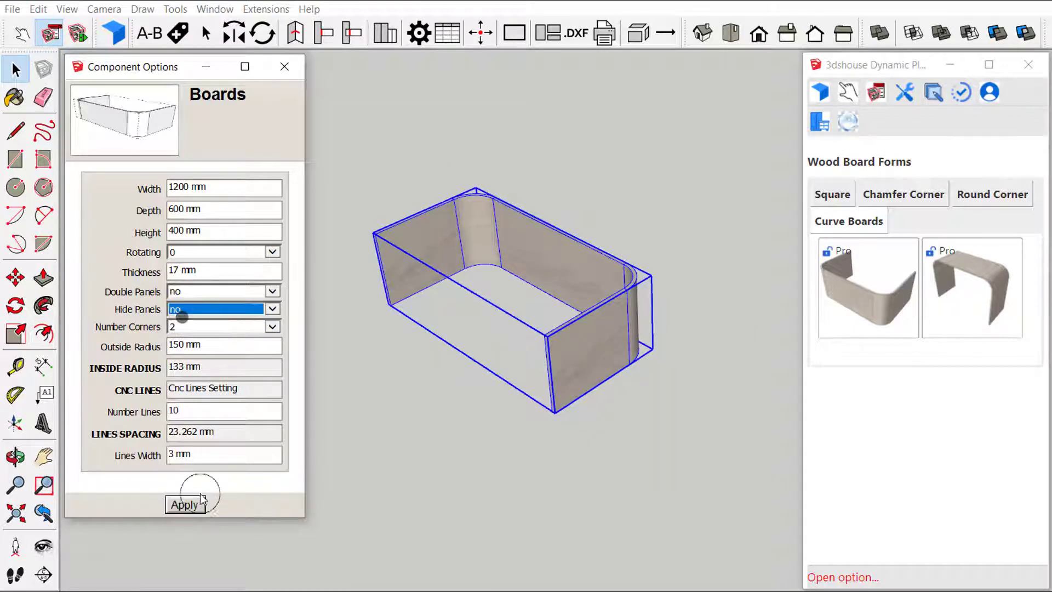
left_click(185, 503)
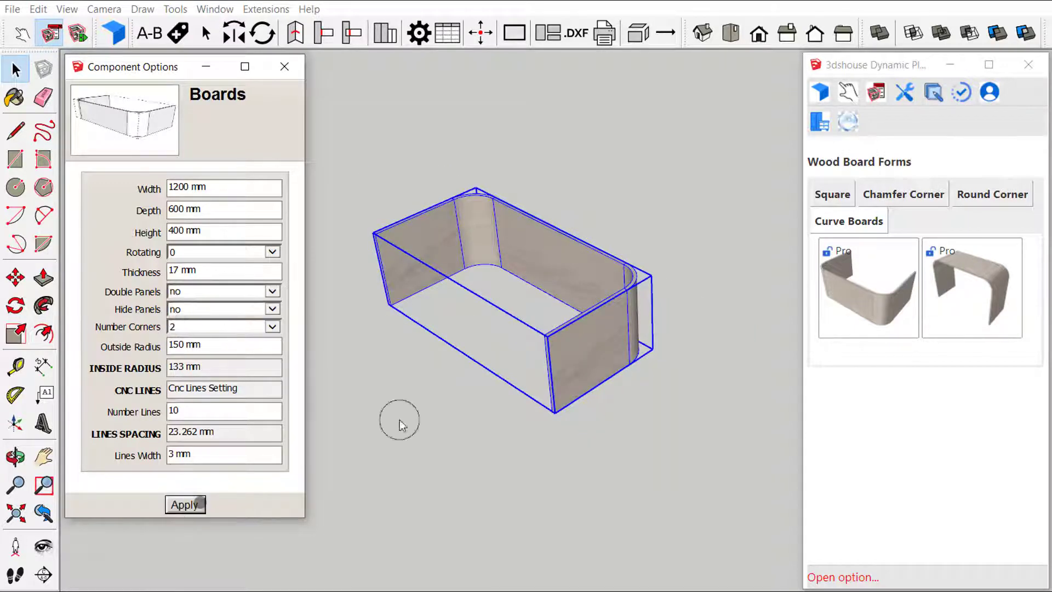
- Try Number Corners at 1, then set it back to 2
left_click(207, 325)
left_click(185, 504)
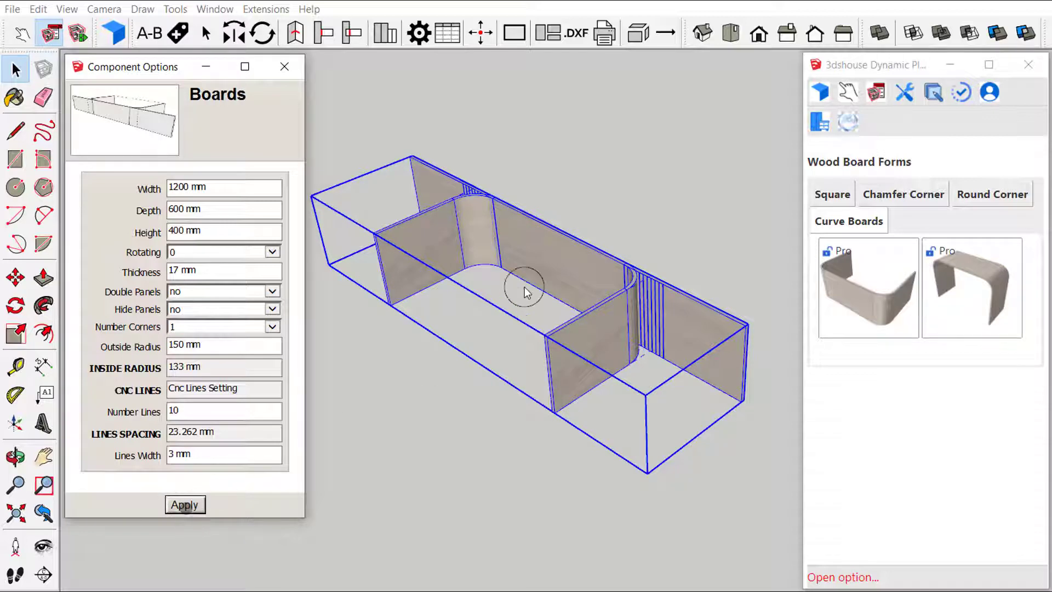
mouse_move(559, 299)
middle_mouse_down()
mouse_move(691, 286)
mouse_move(137, 307)
mouse_move(1009, 322)
mouse_move(625, 279)
middle_mouse_up()
left_click(211, 326)
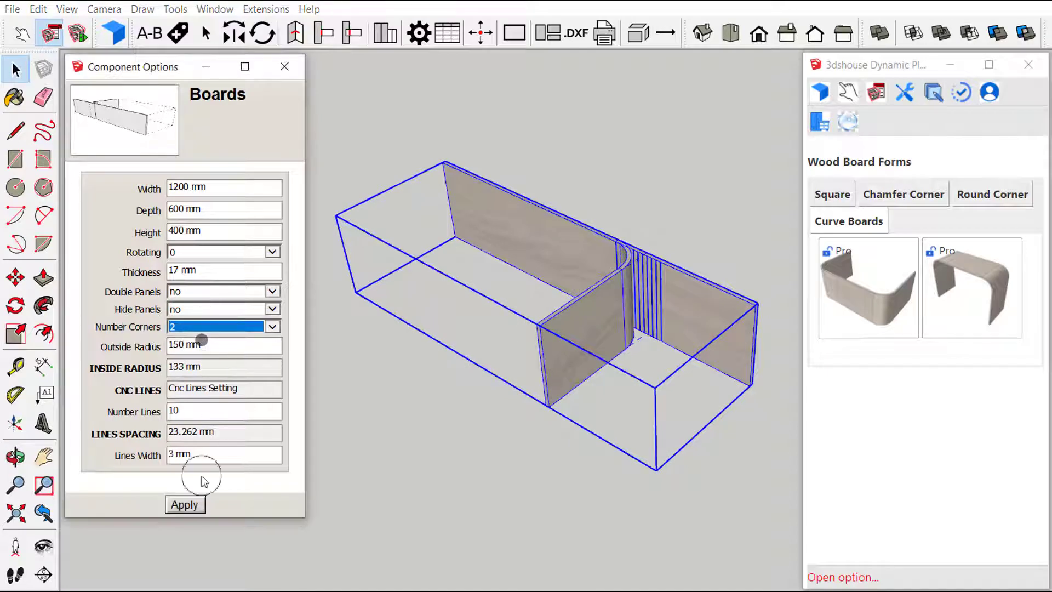
left_click(195, 504)
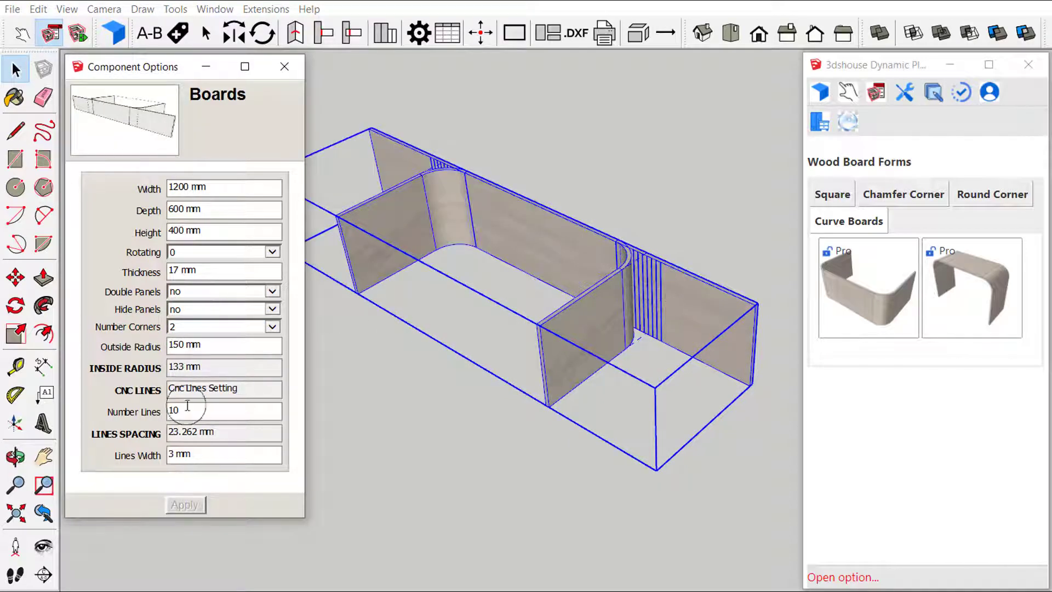
- Apply a 200 mm Outside Radius to the curved board
left_click(214, 348)
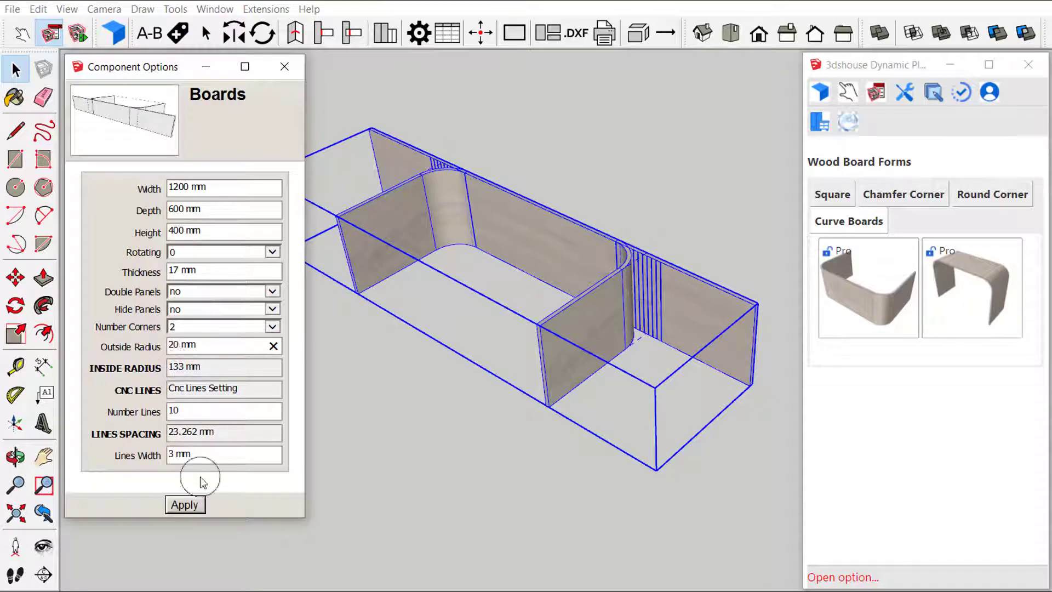
left_click(189, 506)
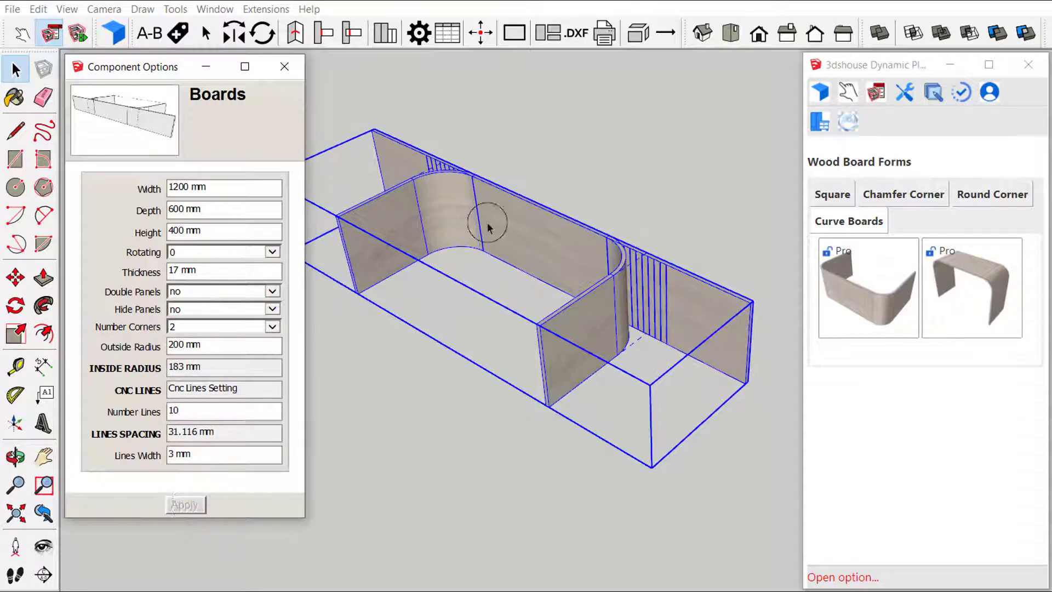
mouse_move(469, 228)
middle_mouse_down()
mouse_move(490, 241)
mouse_move(509, 237)
middle_mouse_up()
- Measure the board with Tape Measure, then select the Outside Radius value for re-entry
key("t")
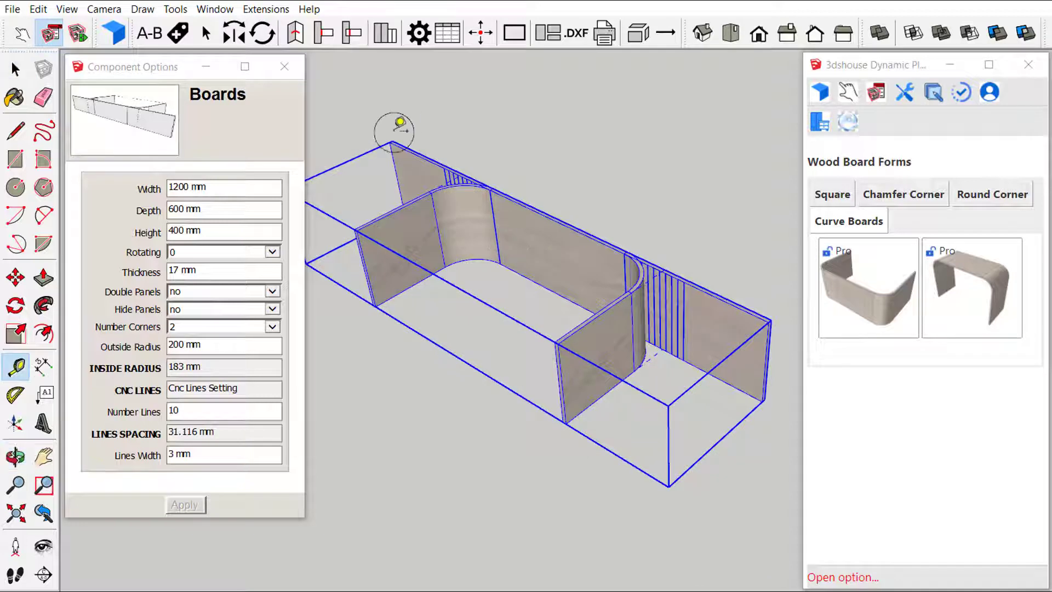
left_click(393, 141)
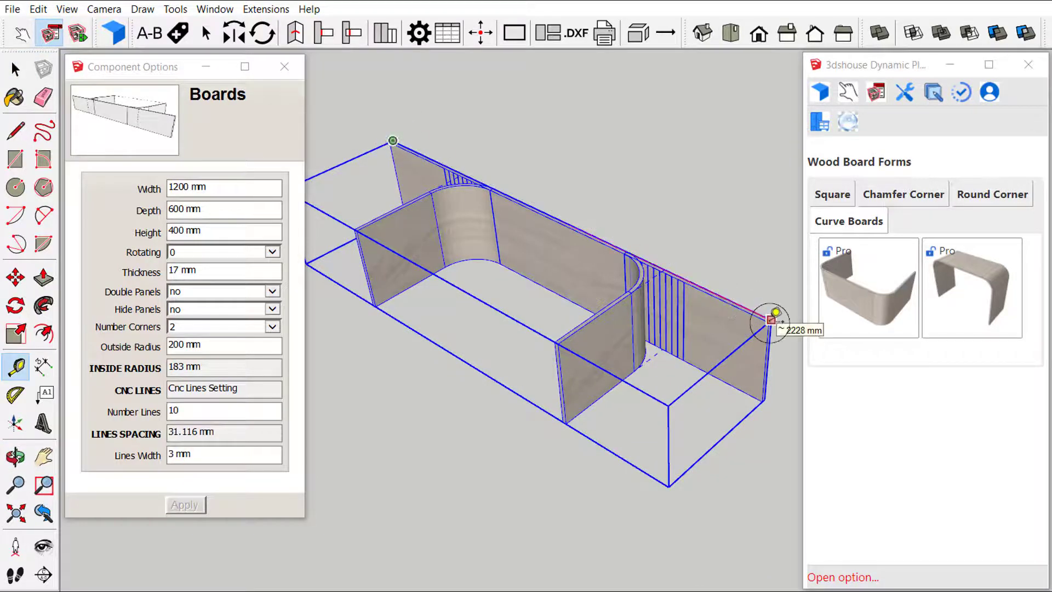
key("space")
triple_click(223, 344)
type("300")
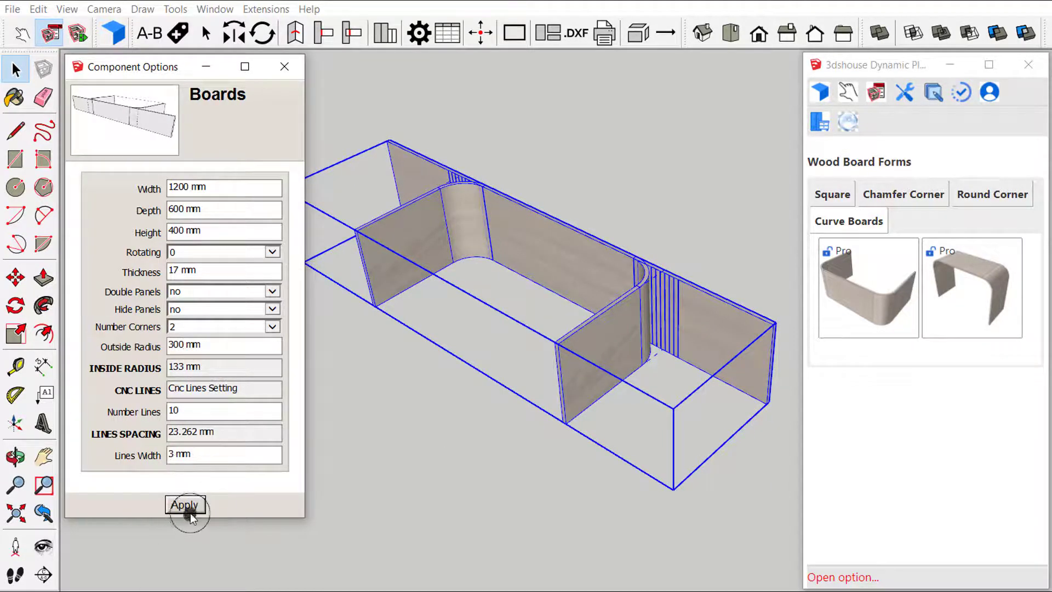
- Apply the 300 mm Outside Radius and select the Inside Radius value
left_click(642, 376)
mouse_move(636, 369)
middle_mouse_down()
mouse_move(556, 369)
mouse_move(329, 453)
mouse_move(636, 323)
mouse_move(655, 265)
middle_mouse_up()
left_click(224, 367)
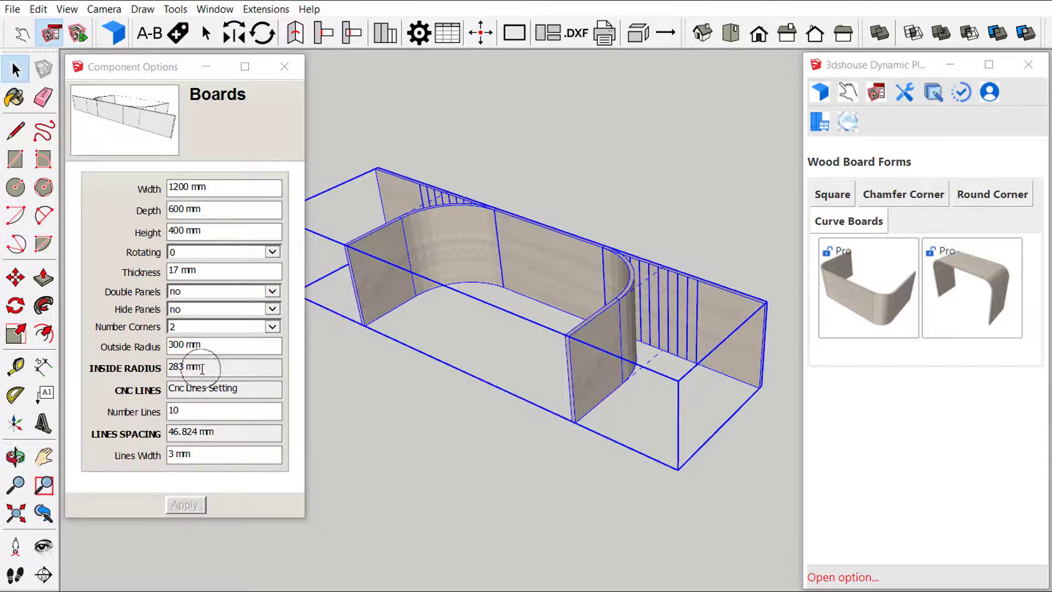
left_click_drag(222, 367, 141, 365)
- Set Double Panels to yes, apply, and select the Number Lines field
left_click(197, 291)
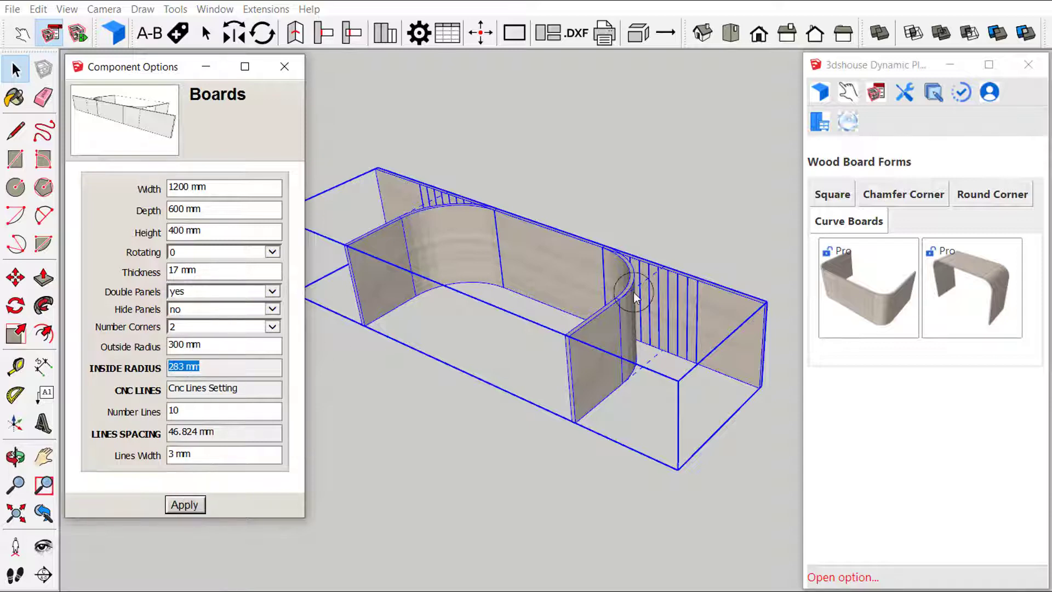
middle_click_drag(635, 298, 616, 334)
left_click(199, 425)
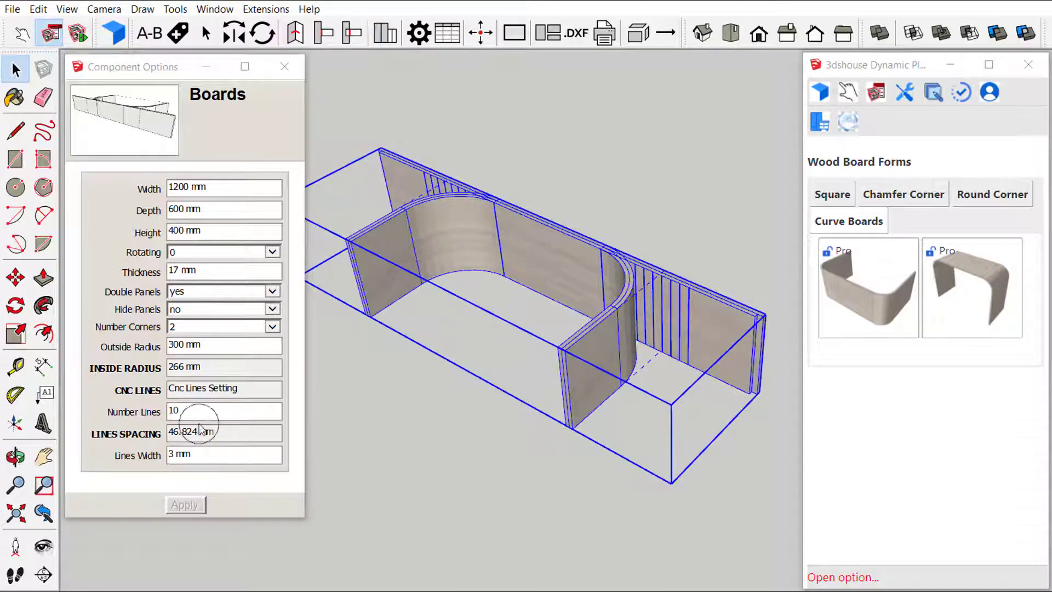
double_click(179, 412)
type("20")
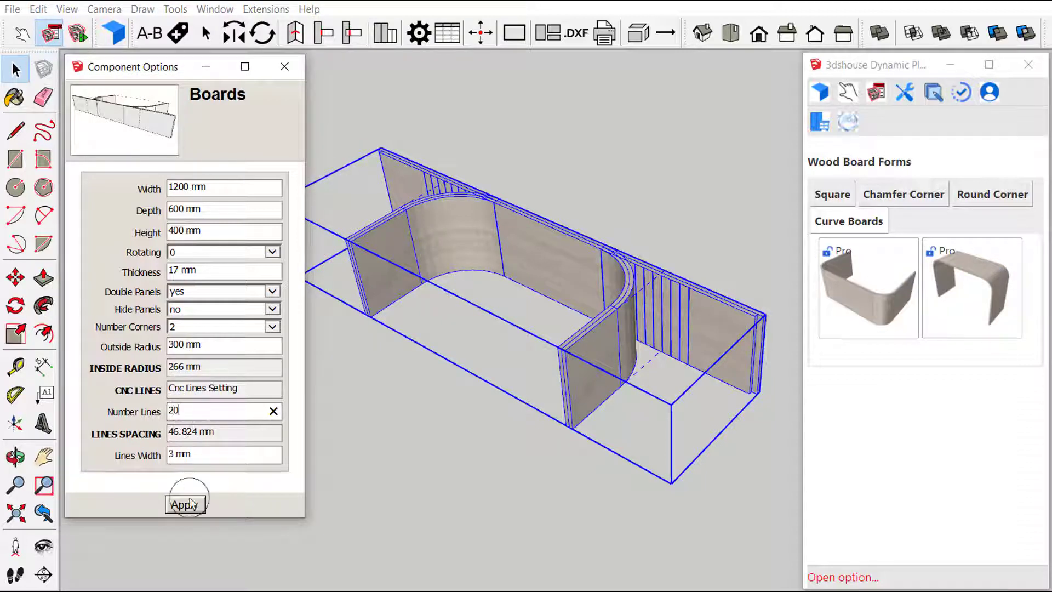
- Apply 20 CNC groove lines to the board
left_click(190, 502)
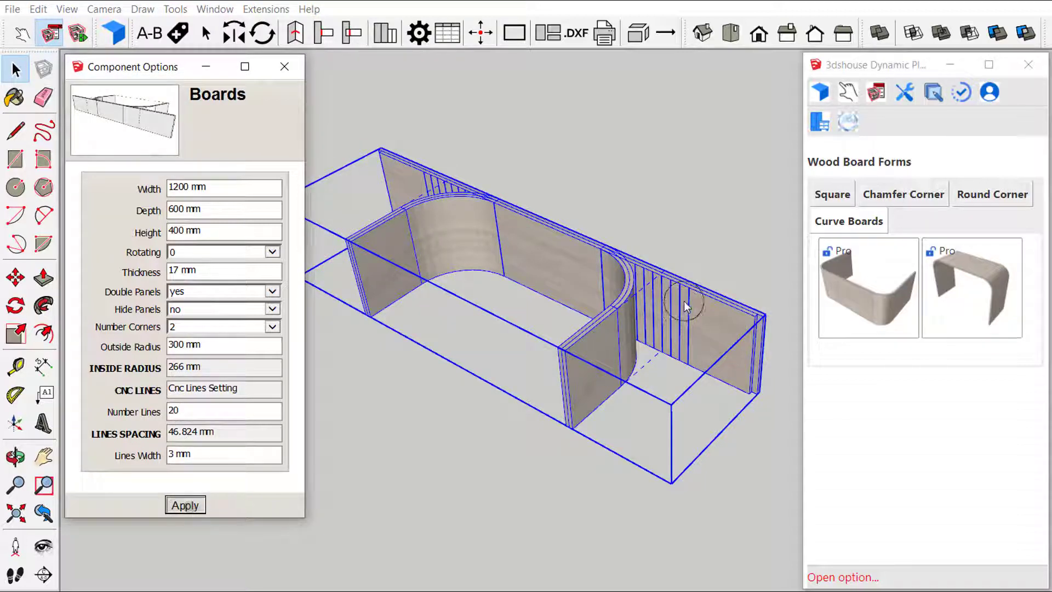
scroll(680, 301, "up", 2)
scroll(678, 304, "up", 2)
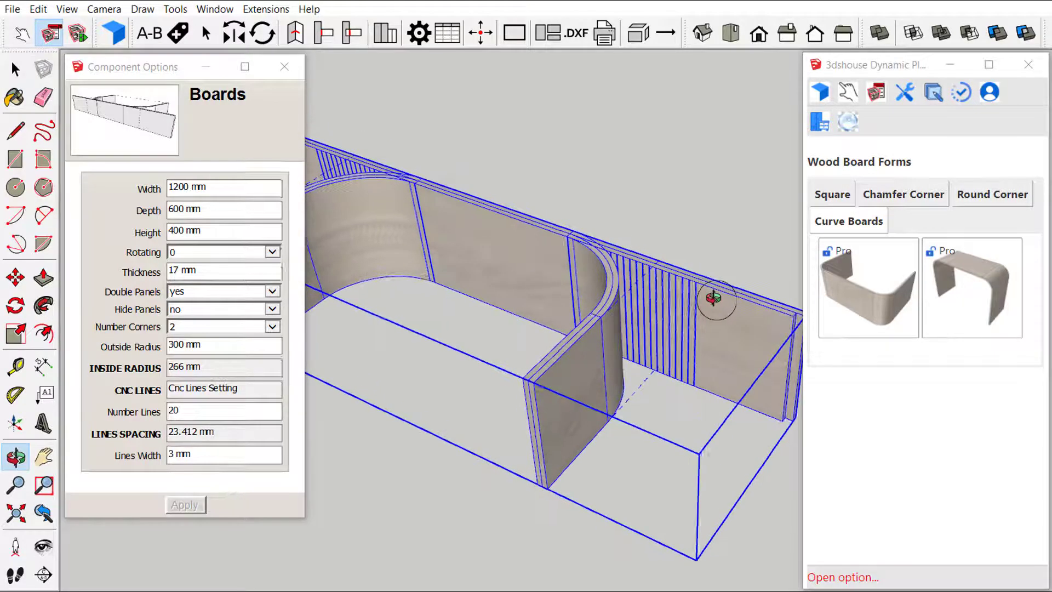
scroll(674, 305, "down", 3)
scroll(665, 340, "down", 2)
scroll(576, 321, "up", 3)
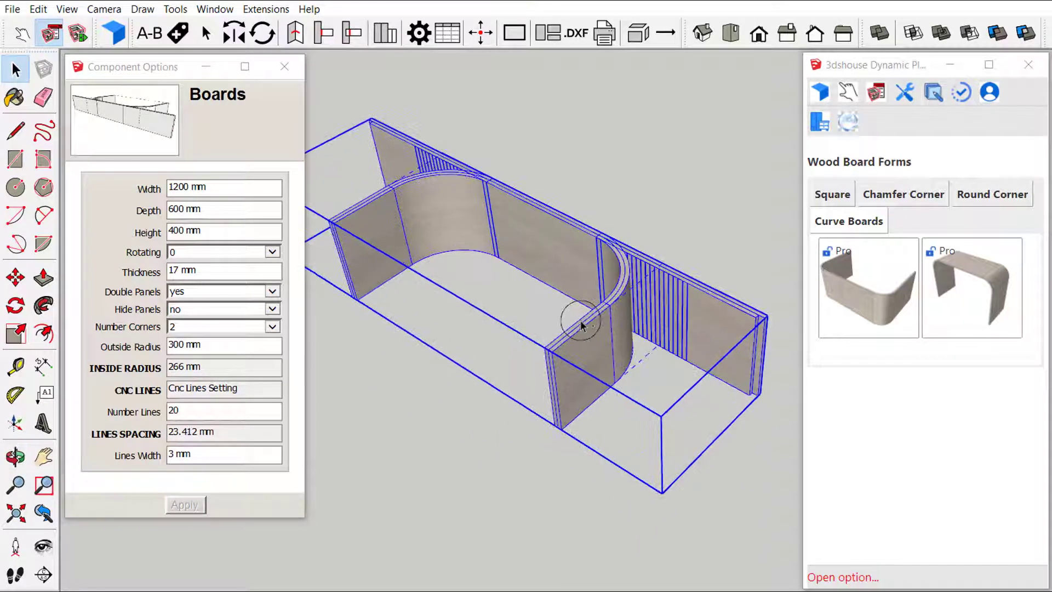
scroll(380, 426, "up", 2)
- Set Lines Width to 4 mm and inspect the wider grooves
double_click(171, 454)
type("4")
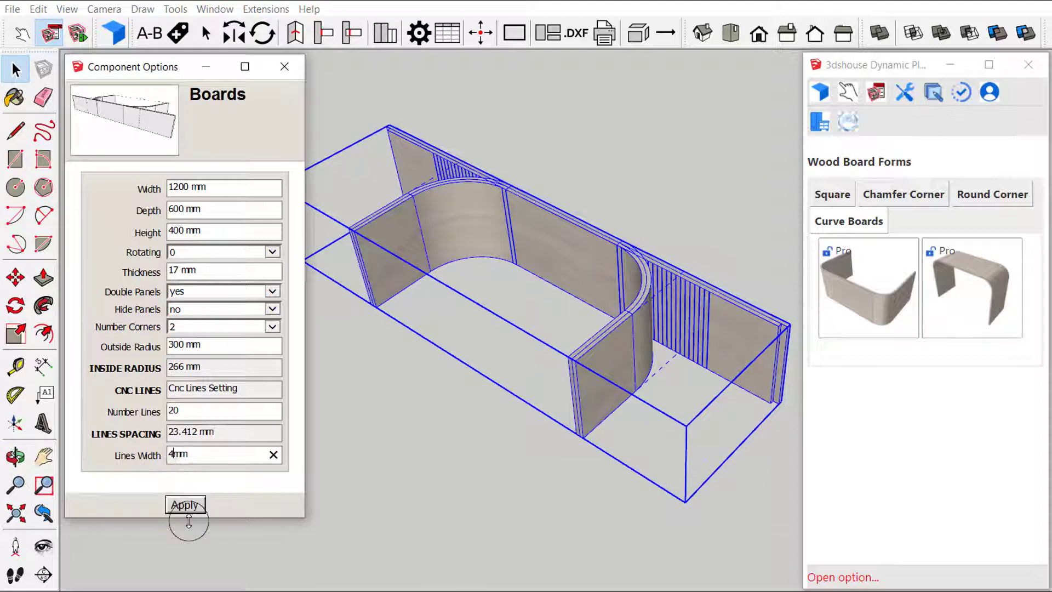
left_click(186, 505)
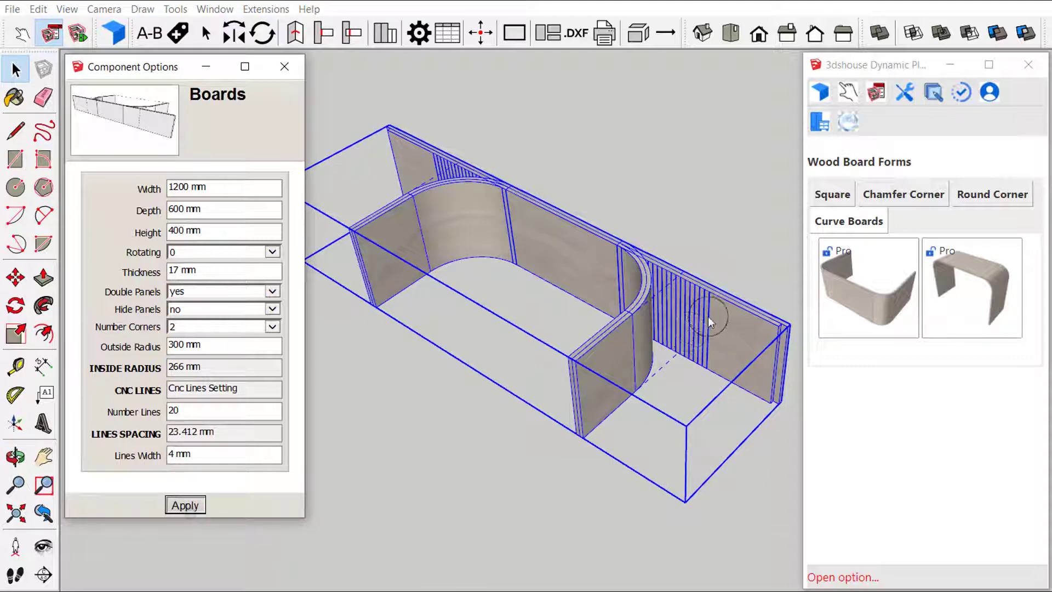
mouse_move(710, 323)
middle_mouse_down()
mouse_move(683, 293)
mouse_move(693, 337)
mouse_move(453, 321)
mouse_move(698, 284)
mouse_move(576, 387)
mouse_move(623, 322)
mouse_move(570, 343)
mouse_move(557, 371)
mouse_move(509, 343)
middle_mouse_up()
- Keep Double Panels at yes and set Hide Panels to render_panels
left_click(181, 293)
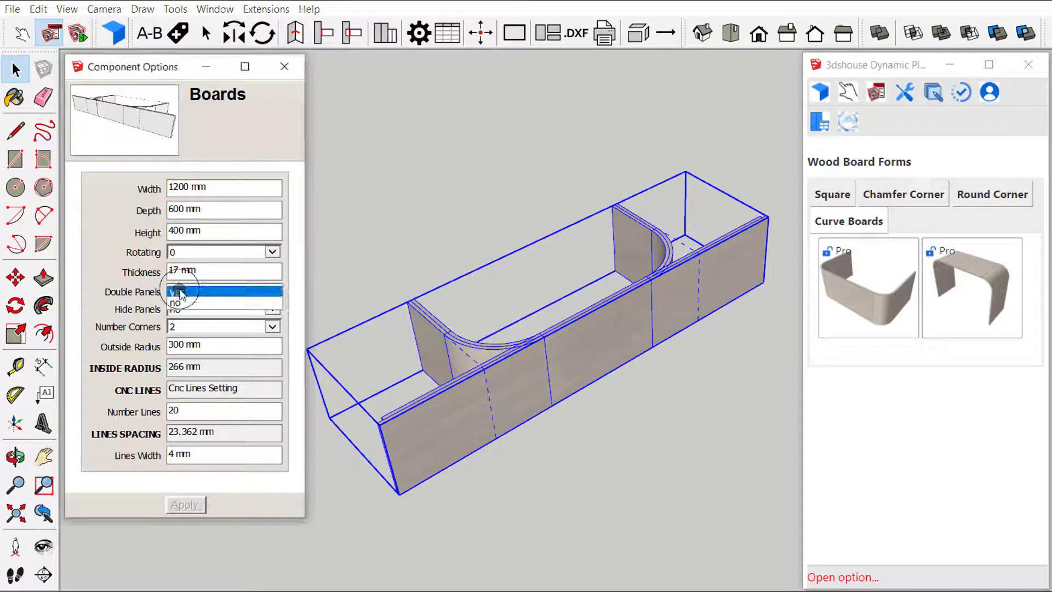
left_click(134, 284)
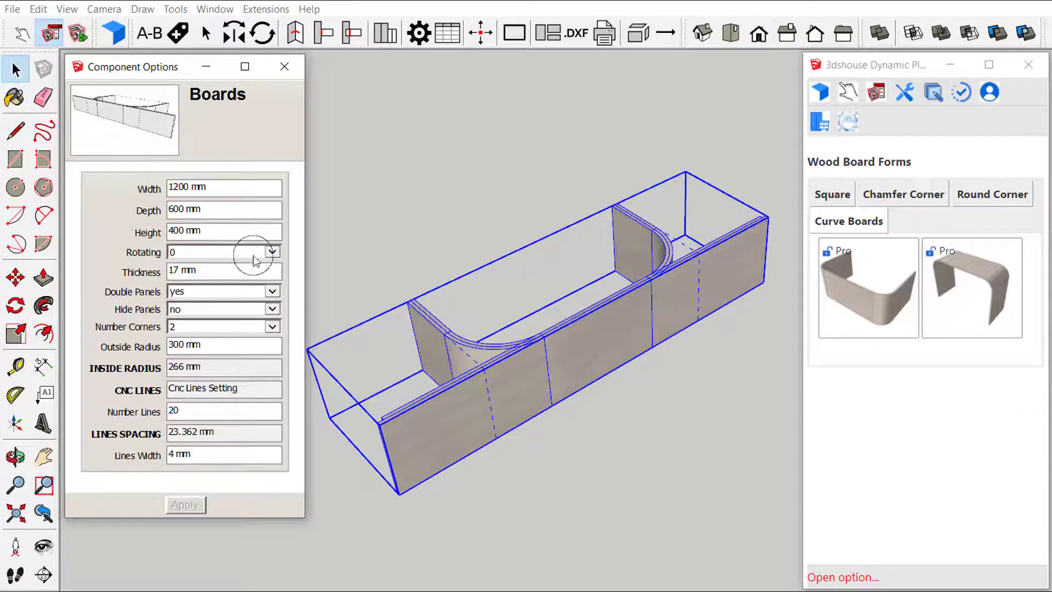
left_click(200, 309)
left_click(198, 288)
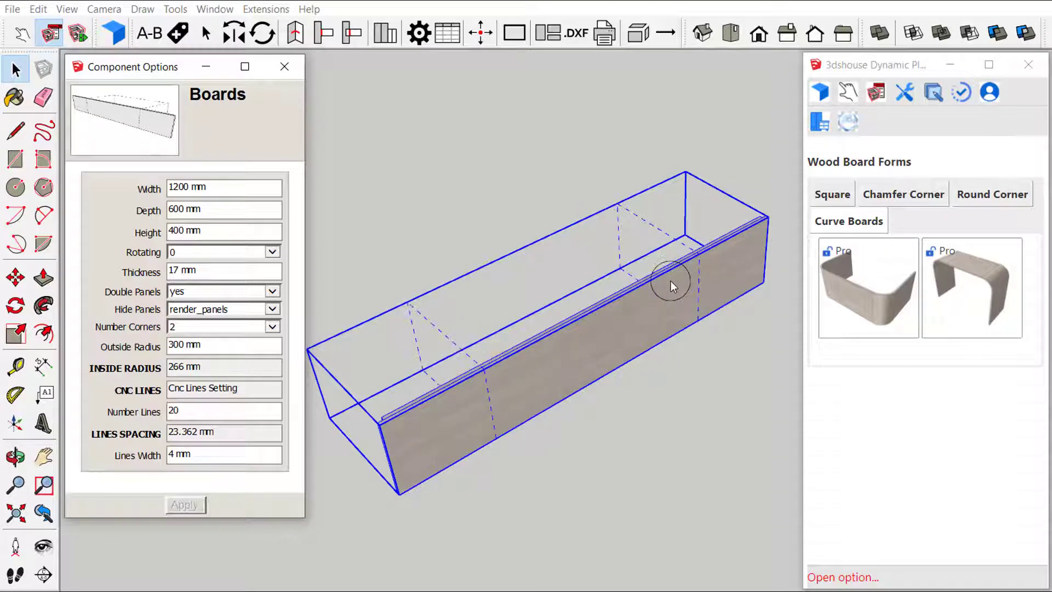
mouse_move(674, 285)
middle_mouse_down()
mouse_move(692, 343)
mouse_move(710, 351)
mouse_move(695, 228)
mouse_move(589, 242)
mouse_move(634, 282)
mouse_move(675, 222)
mouse_move(639, 258)
middle_mouse_up()
left_click(675, 222)
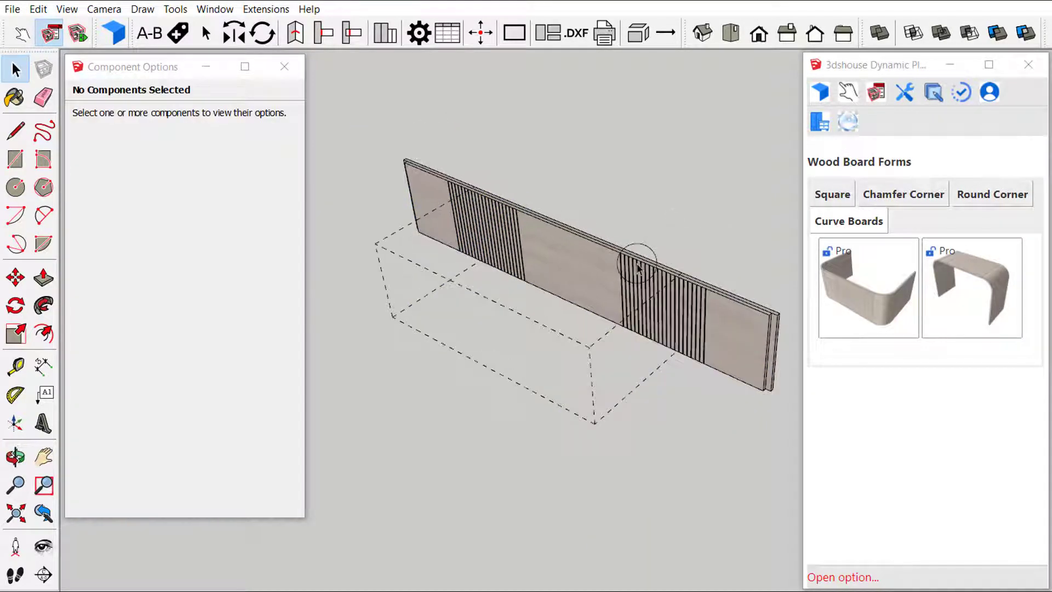
- Run Cleaning Dynamic Components on the flattened board from the 3dshouse window
left_click(638, 260)
left_click(961, 95)
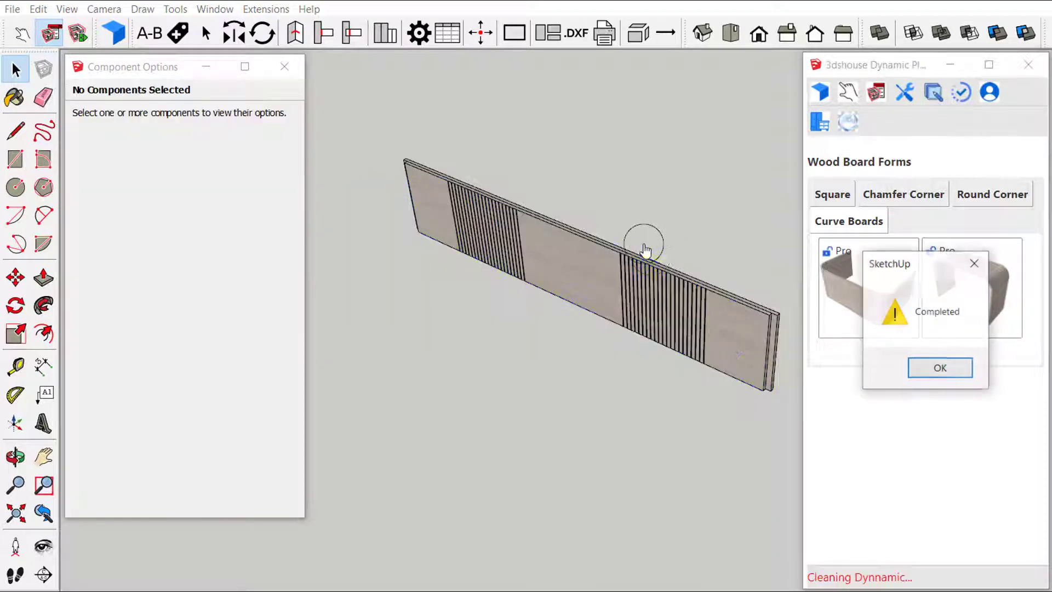
left_click(954, 368)
- Select and orbit the cleaned static board to inspect its grooved face
left_click(539, 280)
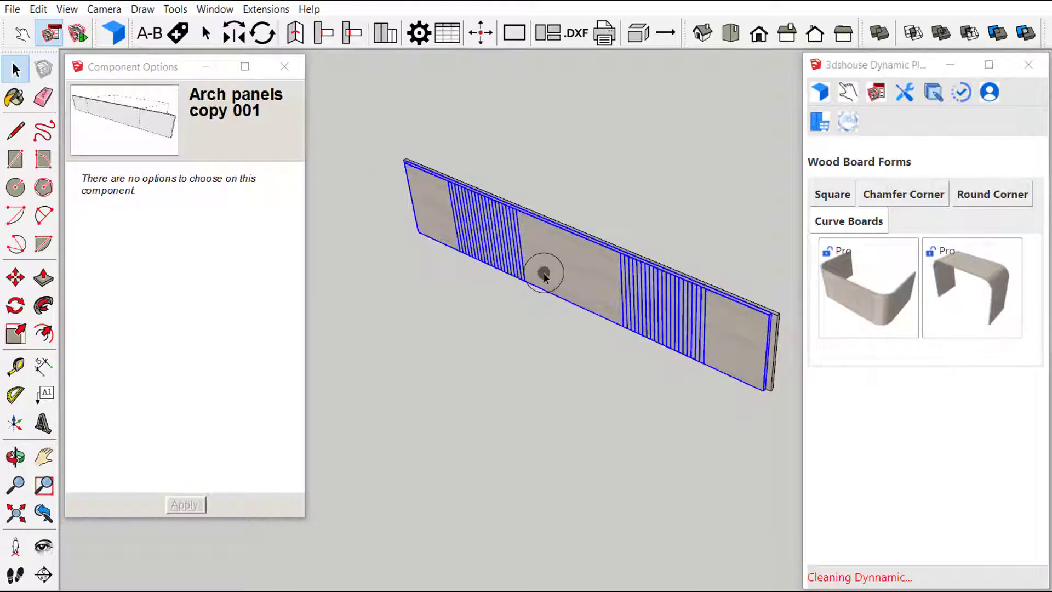
left_click(493, 139)
left_click(526, 222)
mouse_move(686, 277)
middle_mouse_down()
mouse_move(615, 313)
mouse_move(606, 289)
middle_mouse_up()
mouse_move(489, 293)
middle_mouse_down()
mouse_move(718, 232)
mouse_move(697, 251)
mouse_move(728, 270)
mouse_move(672, 267)
mouse_move(660, 301)
mouse_move(657, 270)
middle_mouse_up()
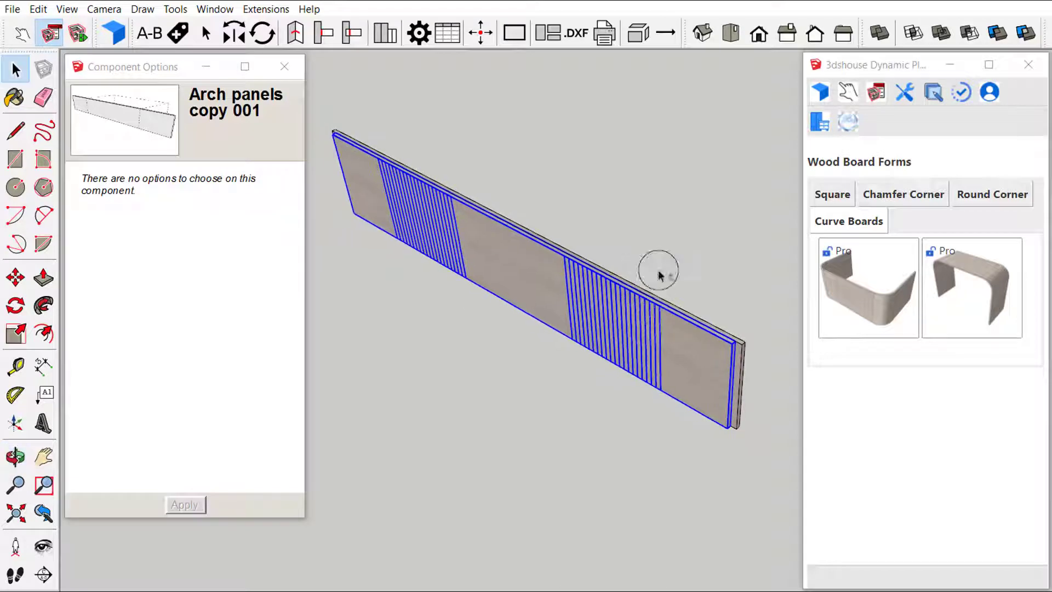
left_click(679, 208)
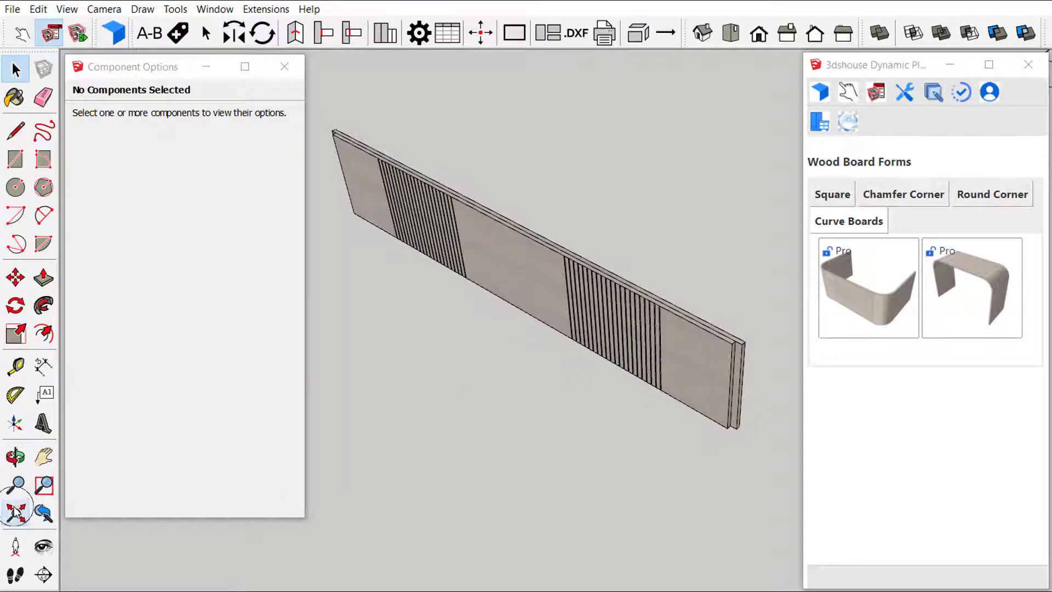
- Nest the grooved board's parts onto sheet-1 and inspect the resulting layout
left_click(512, 350)
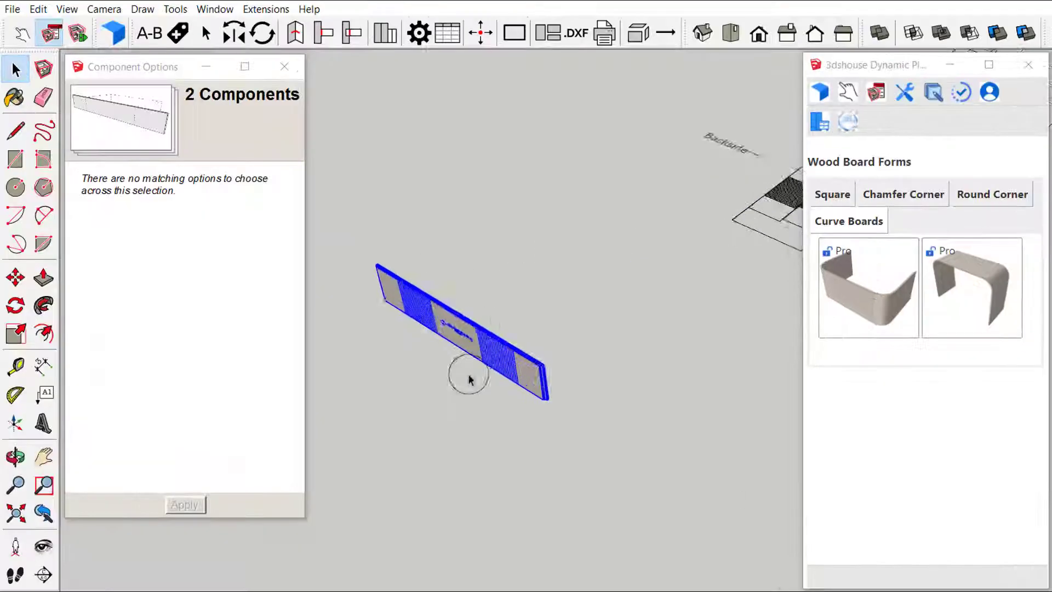
mouse_move(478, 362)
middle_mouse_down()
mouse_move(691, 368)
mouse_move(354, 333)
mouse_move(634, 383)
mouse_move(775, 376)
mouse_move(616, 372)
mouse_move(705, 432)
mouse_move(688, 422)
mouse_move(659, 292)
middle_mouse_up()
scroll(544, 384, "down", 3)
left_click(662, 366)
left_click(659, 292)
left_click(584, 391)
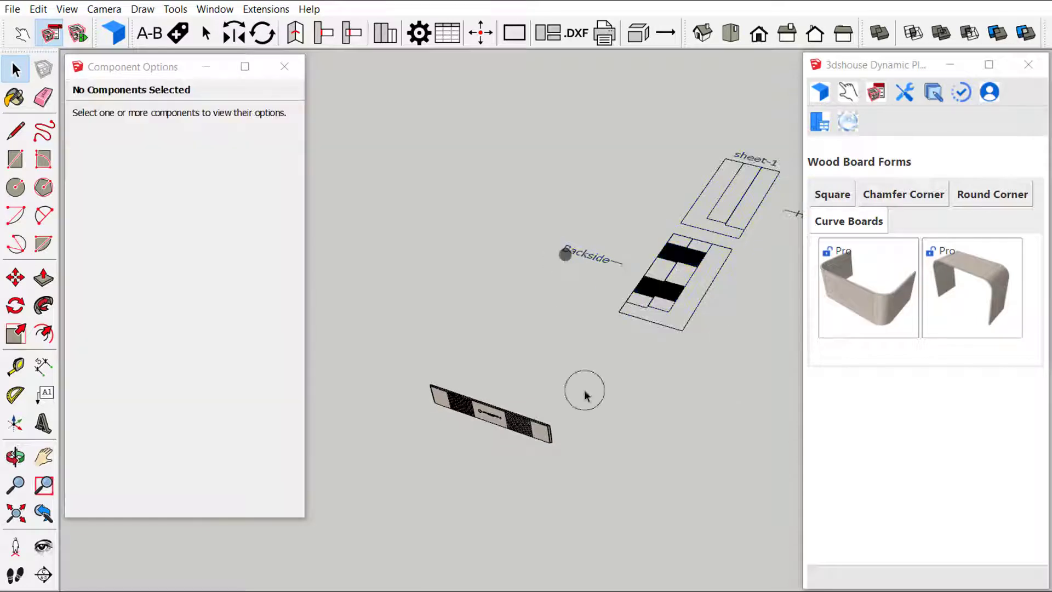
left_click(460, 408)
left_click(526, 192)
mouse_move(534, 179)
middle_mouse_down()
mouse_move(549, 289)
mouse_move(547, 271)
mouse_move(465, 441)
mouse_move(590, 425)
mouse_move(547, 338)
mouse_move(554, 389)
mouse_move(610, 316)
mouse_move(547, 340)
mouse_move(688, 242)
mouse_move(734, 262)
middle_mouse_up()
- Move the ABF_Nesting sheet beside the board and close Component Options
left_click(688, 242)
key("m")
left_click_drag(740, 241, 536, 294)
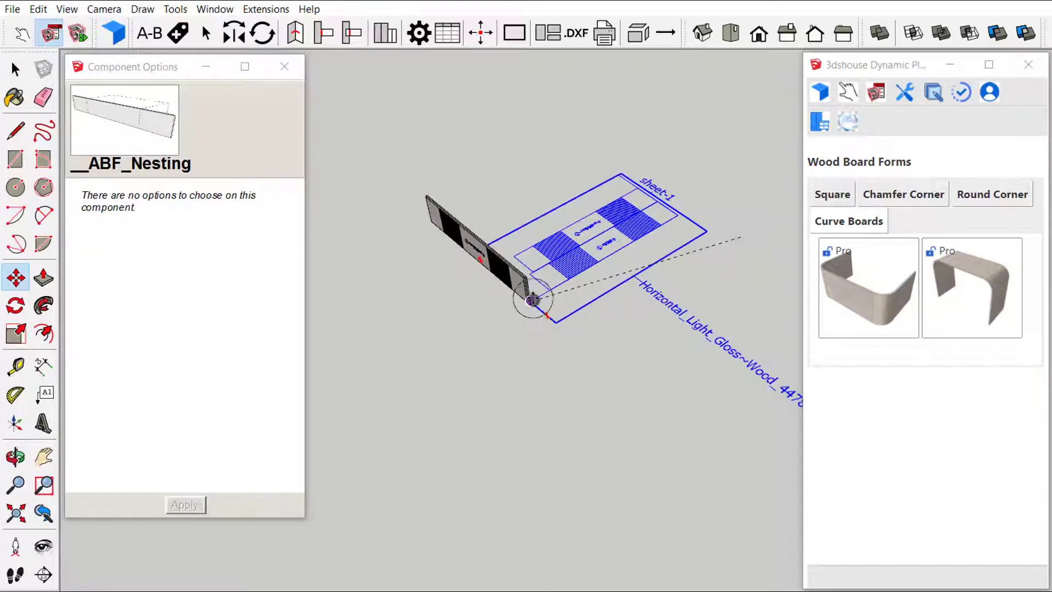
mouse_move(536, 293)
middle_mouse_down()
mouse_move(651, 342)
mouse_move(674, 430)
mouse_move(667, 437)
mouse_move(653, 422)
middle_mouse_up()
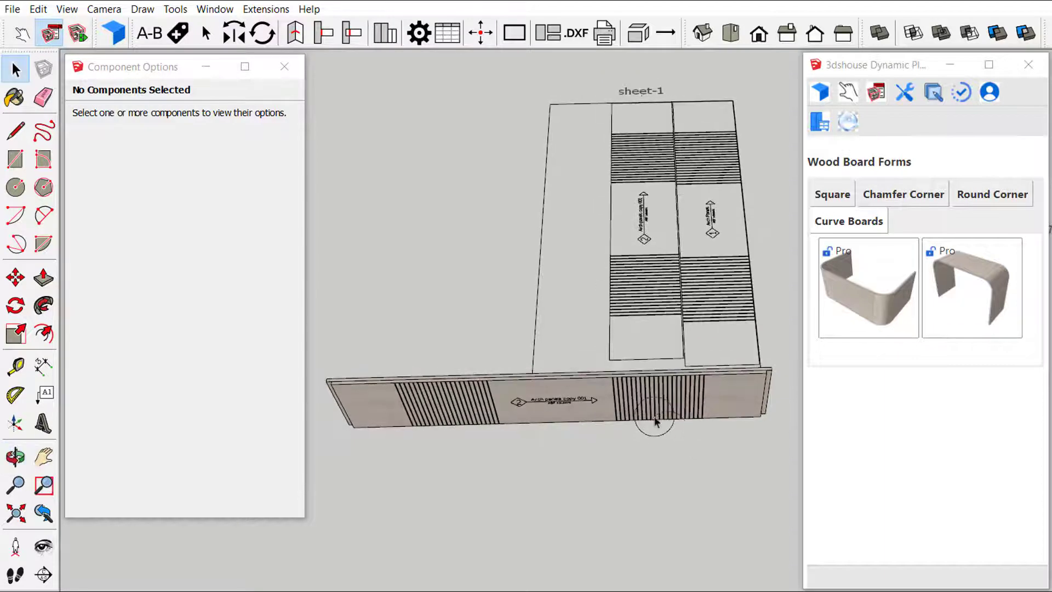
left_click(284, 66)
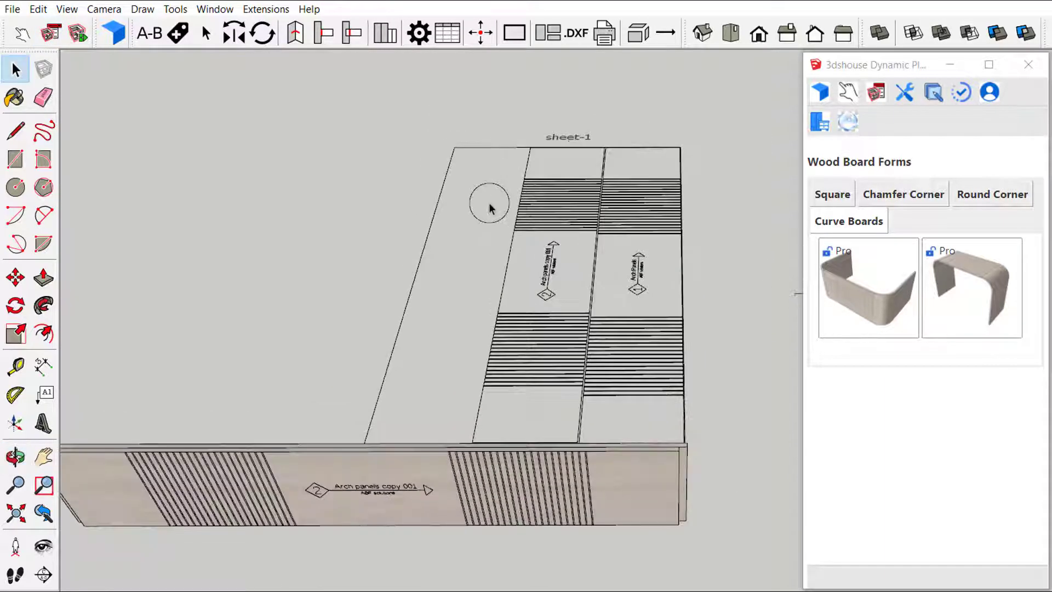
scroll(571, 202, "down", 2)
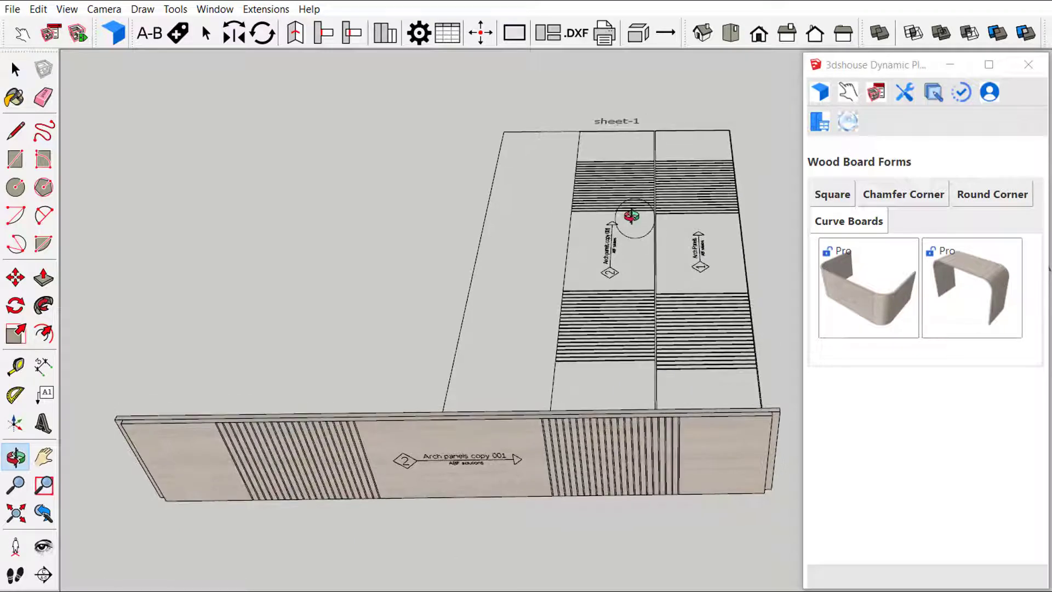